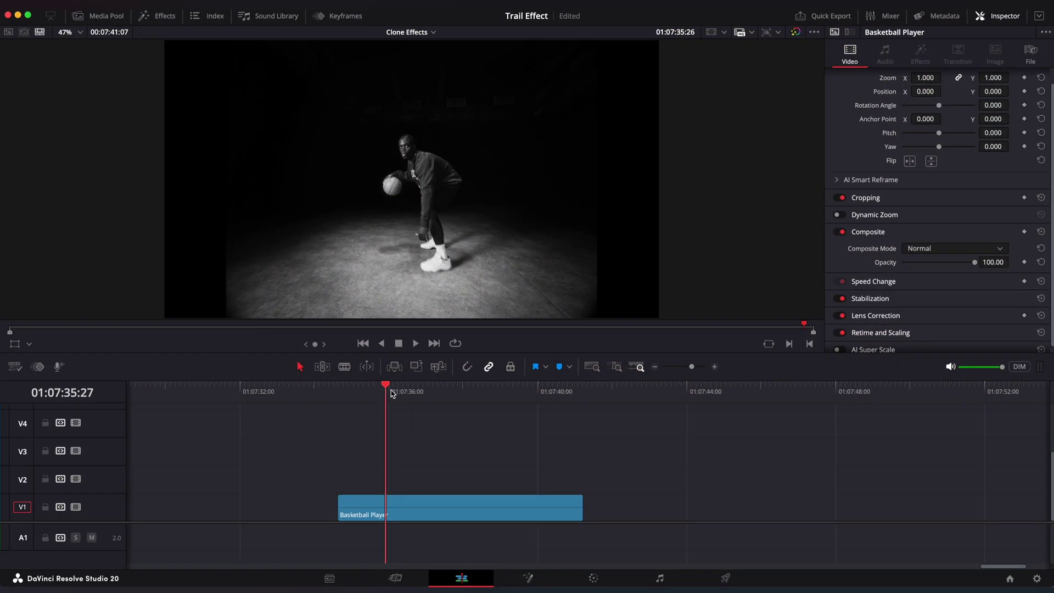
Step: Scrub through the Basketball Player clip to preview different moments
drag(391, 392, 341, 400)
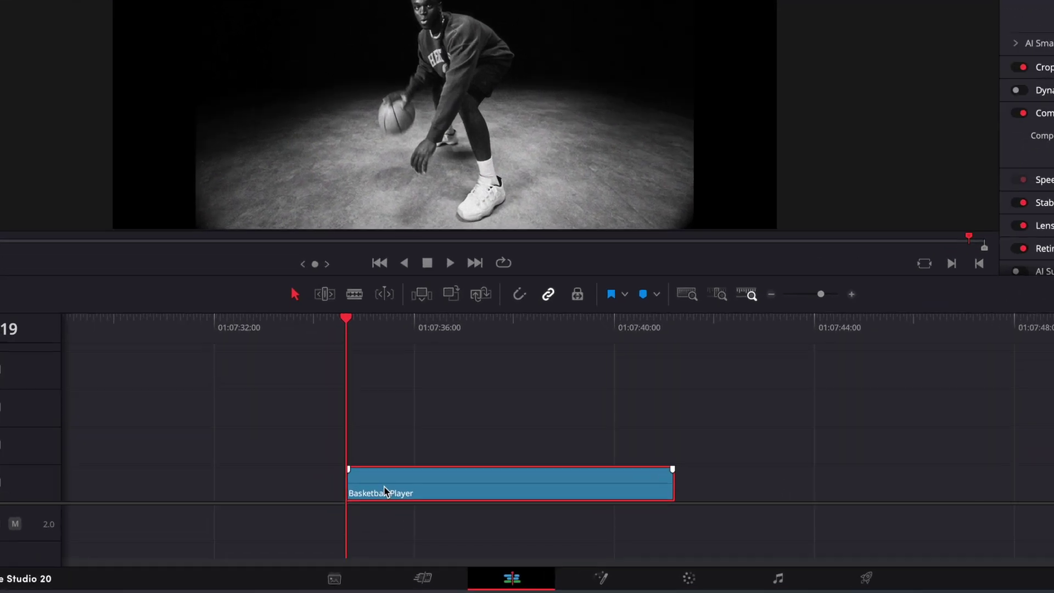
Step: Duplicate the Basketball Player clip to V2 and disable the original on V1
drag(366, 501, 366, 485)
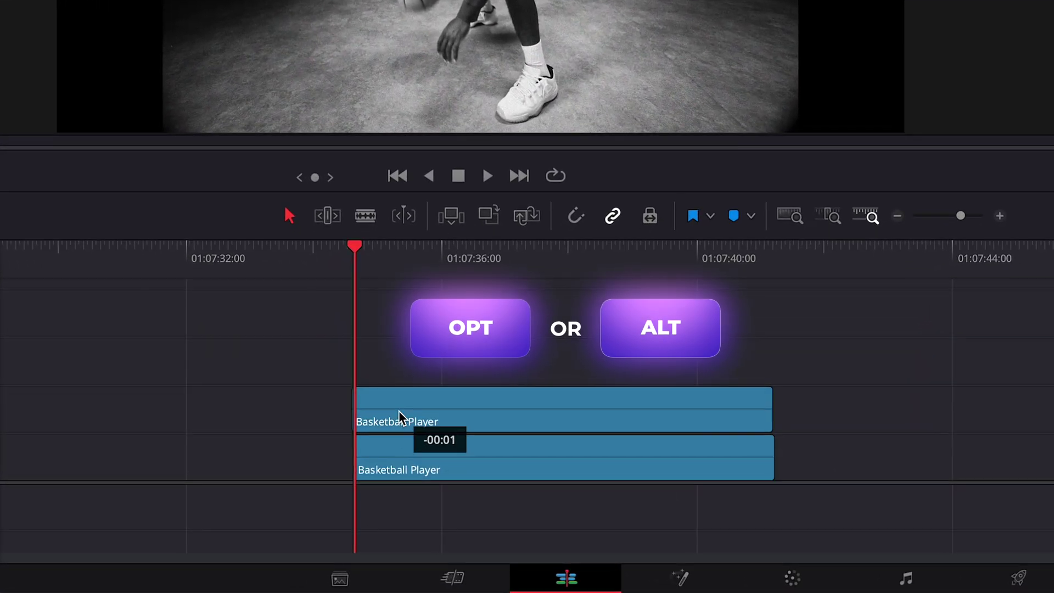
click(414, 441)
key(shift+d)
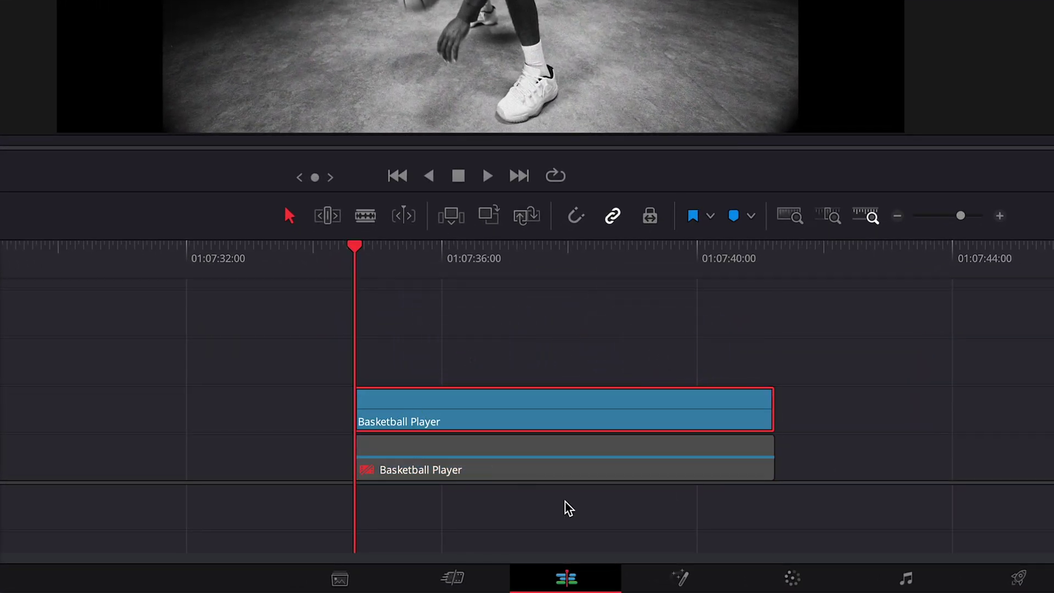
Step: Add a Magic Mask after MediaIn1 in Fusion, set Mode to Better, and track the player
click(680, 578)
click(85, 384)
key(shift+space)
text(magic)
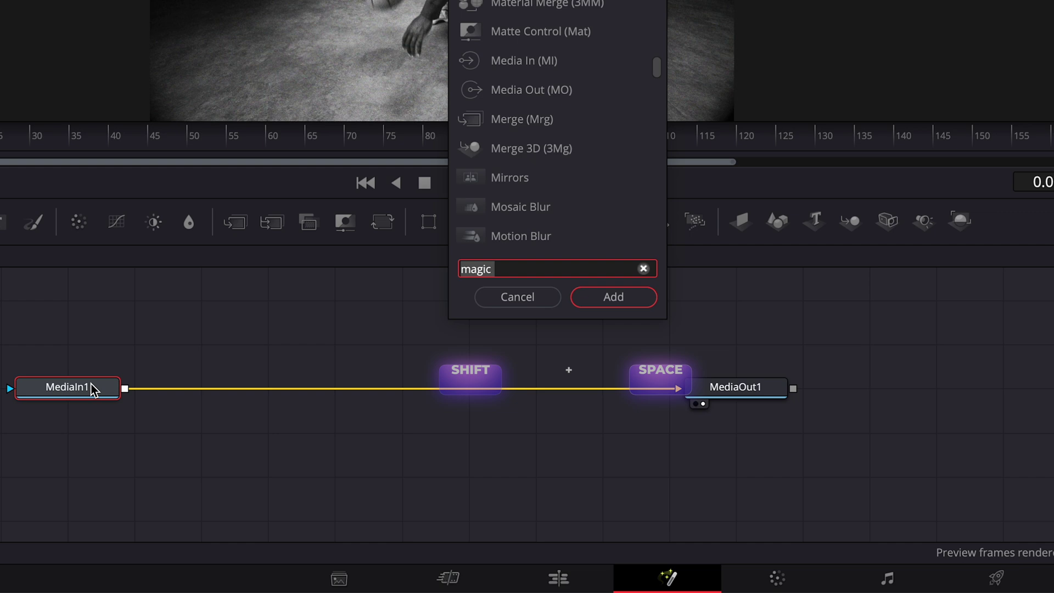
key(Return)
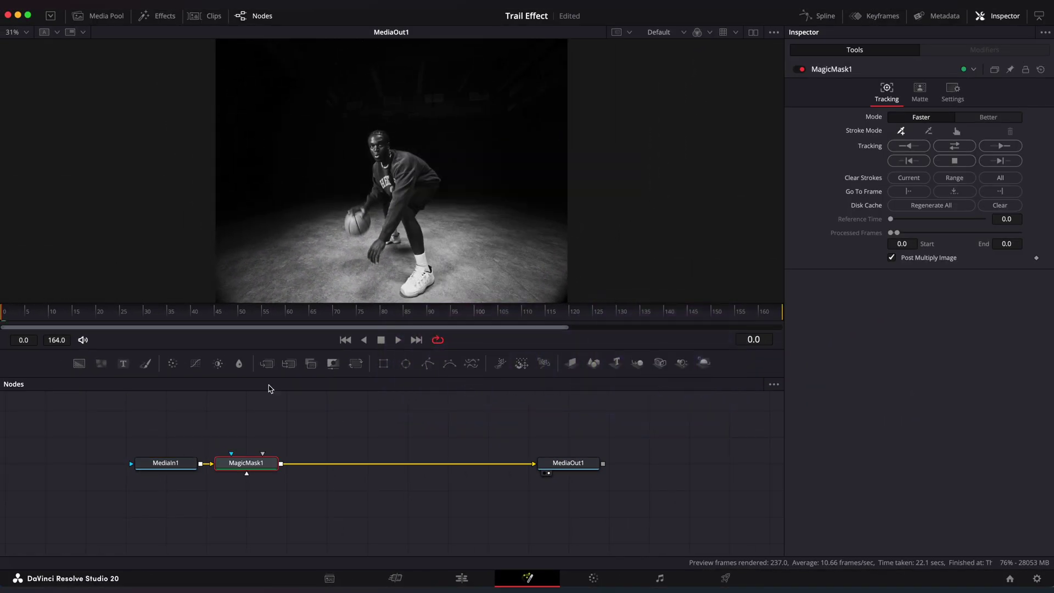
click(360, 313)
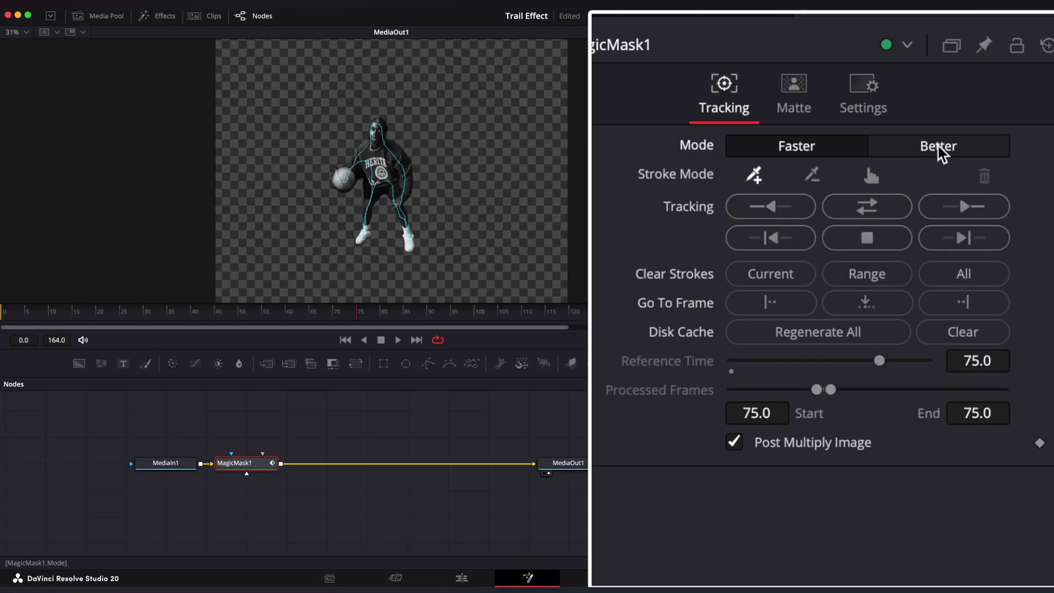
click(939, 149)
click(969, 238)
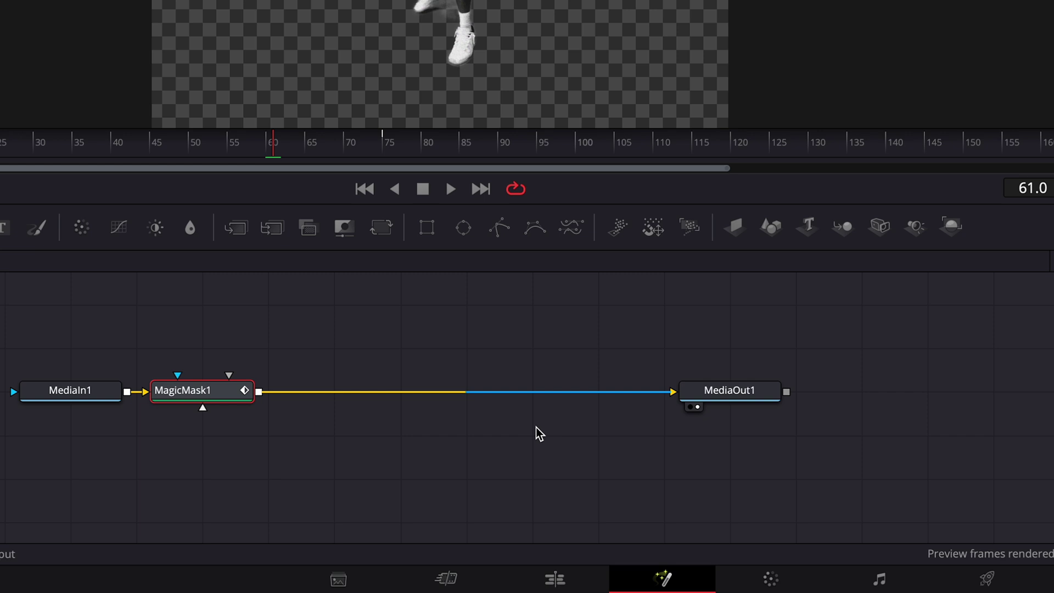
Step: Duplicate the masked Basketball Player clip onto the track above
click(461, 578)
drag(452, 425, 448, 370)
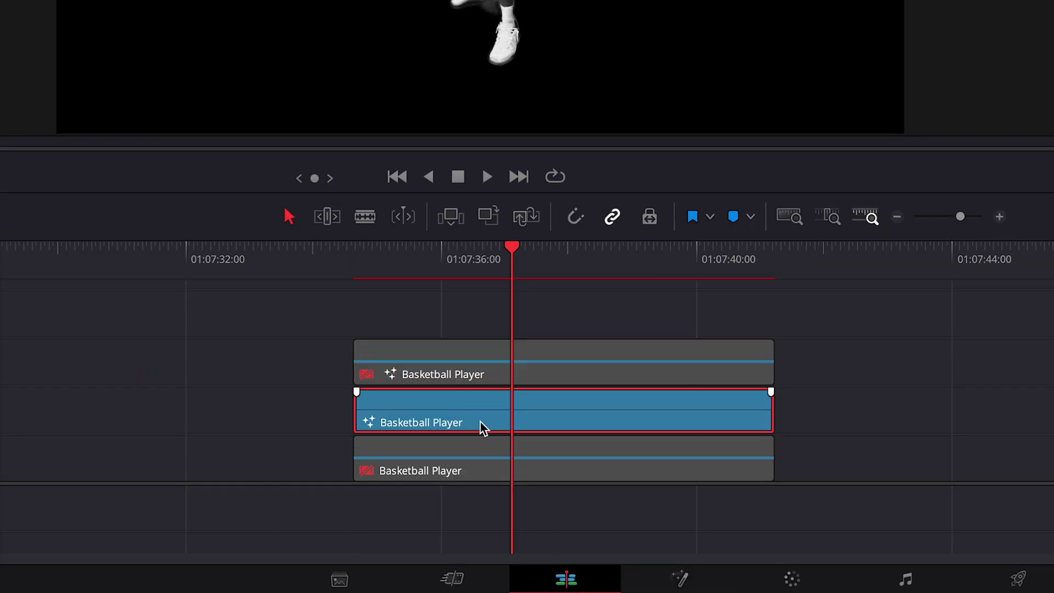
click(676, 581)
Step: Add a Trails node after MagicMask1, then enlarge the viewer and set it to Fit
key(shift+space)
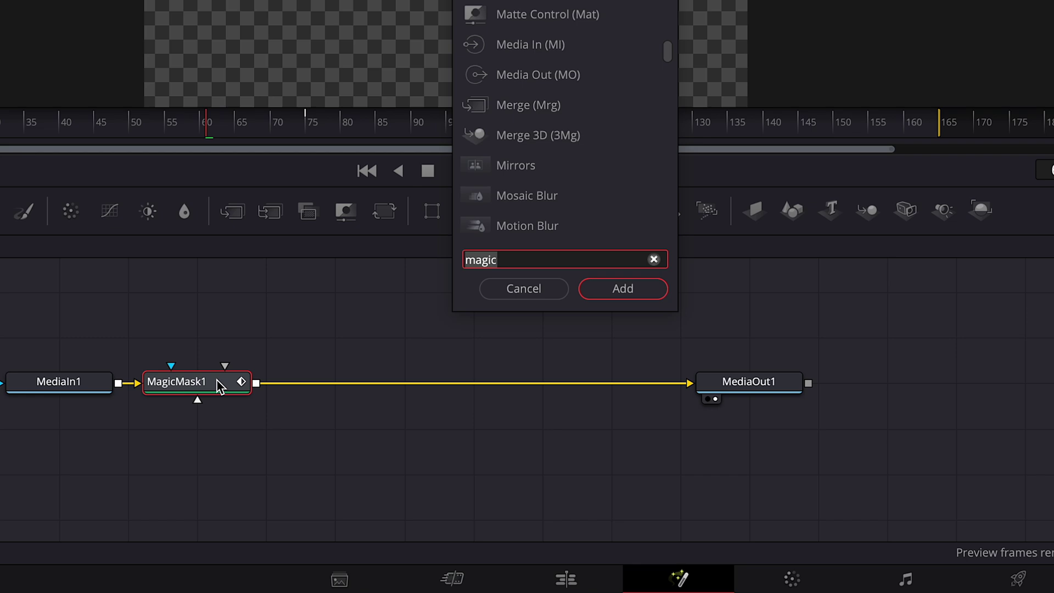
text(trail)
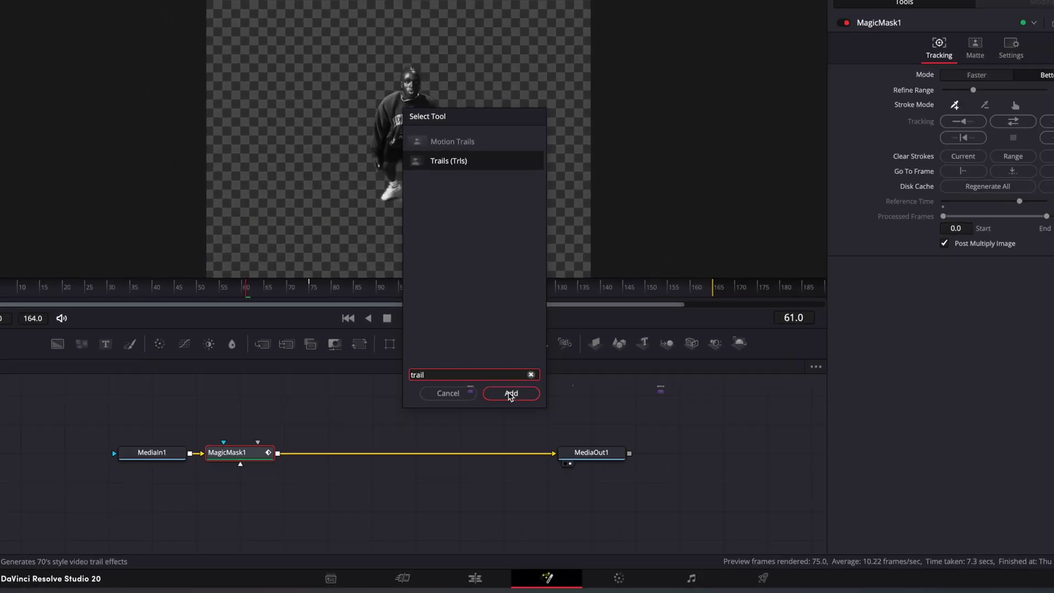
key(Return)
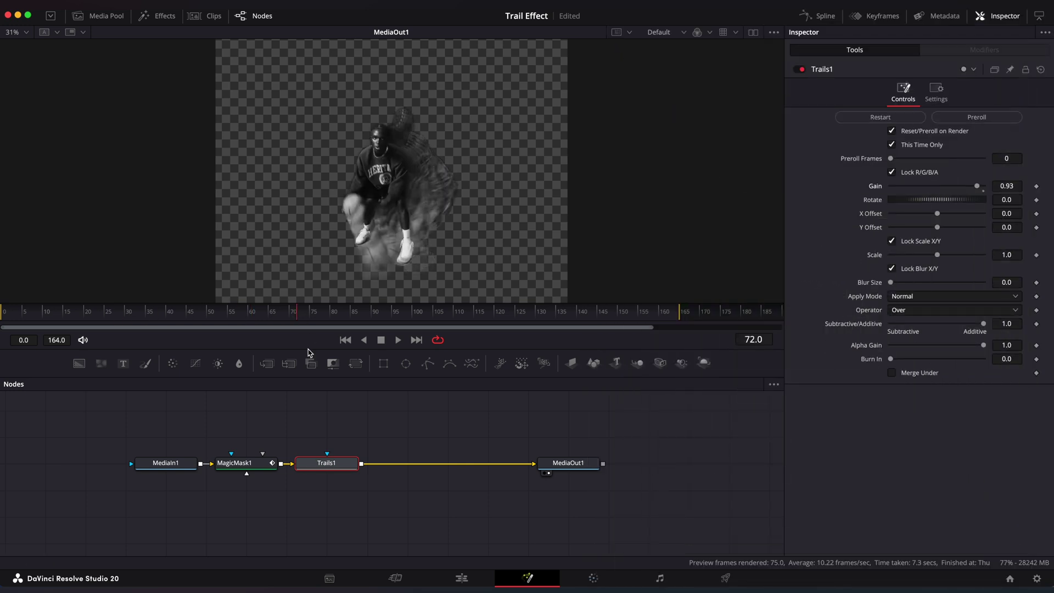
drag(309, 353, 315, 380)
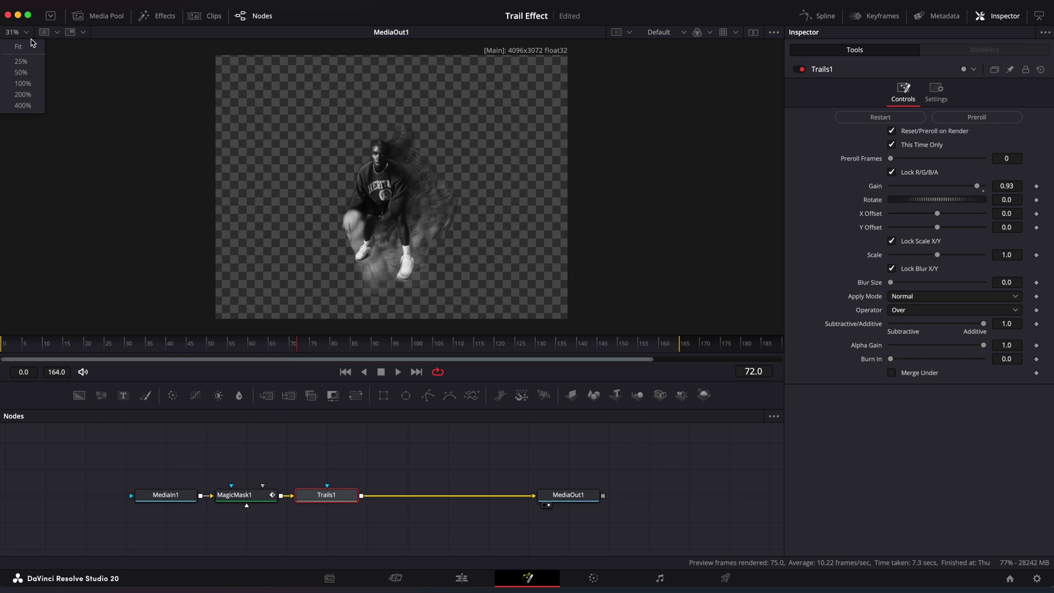
click(21, 46)
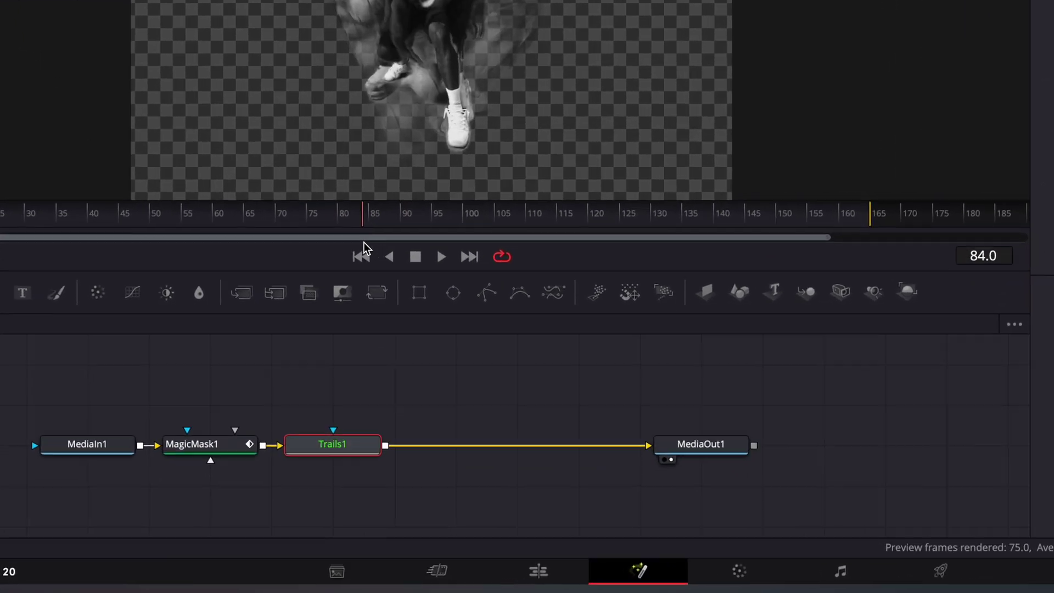
Step: Add False Color after Trails1 with Show Scale off, Creative mode and Thermal style
key(shift+space)
text(trail)
key(BackSpace)
key(BackSpace)
key(BackSpace)
text(fals)
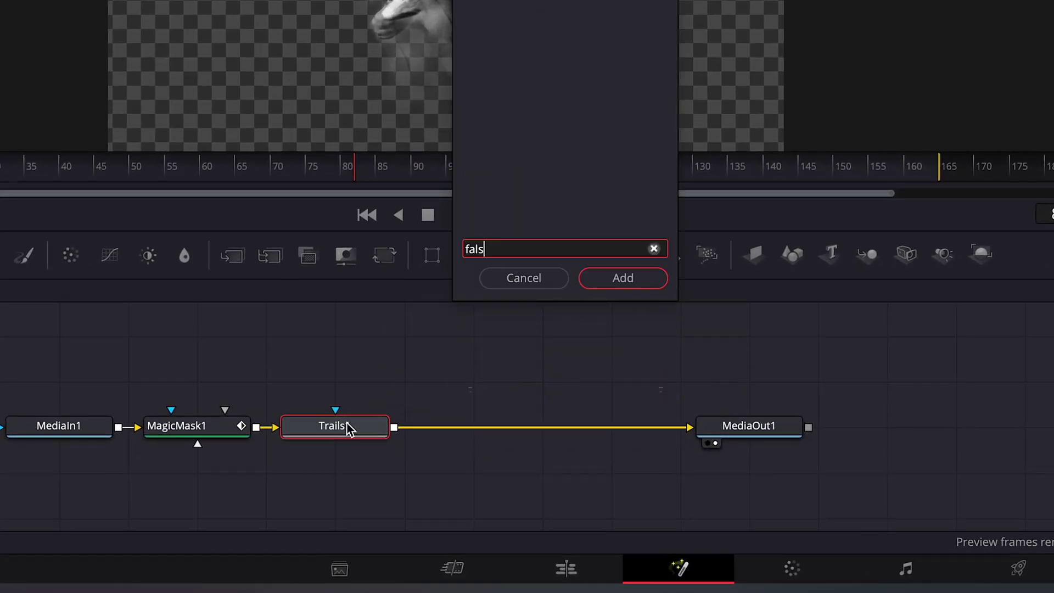
click(633, 277)
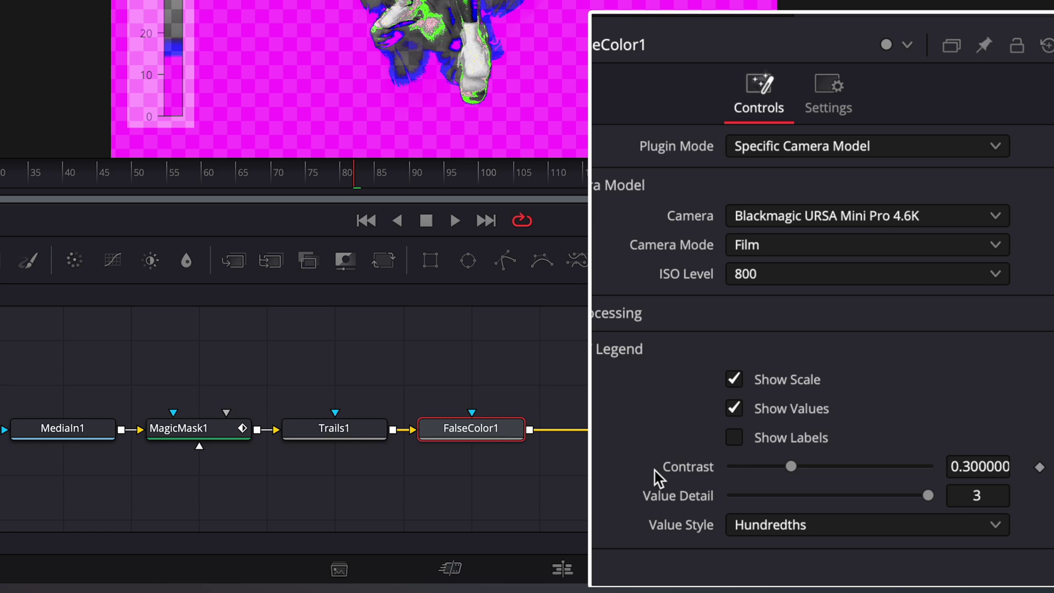
click(734, 379)
click(757, 150)
click(759, 177)
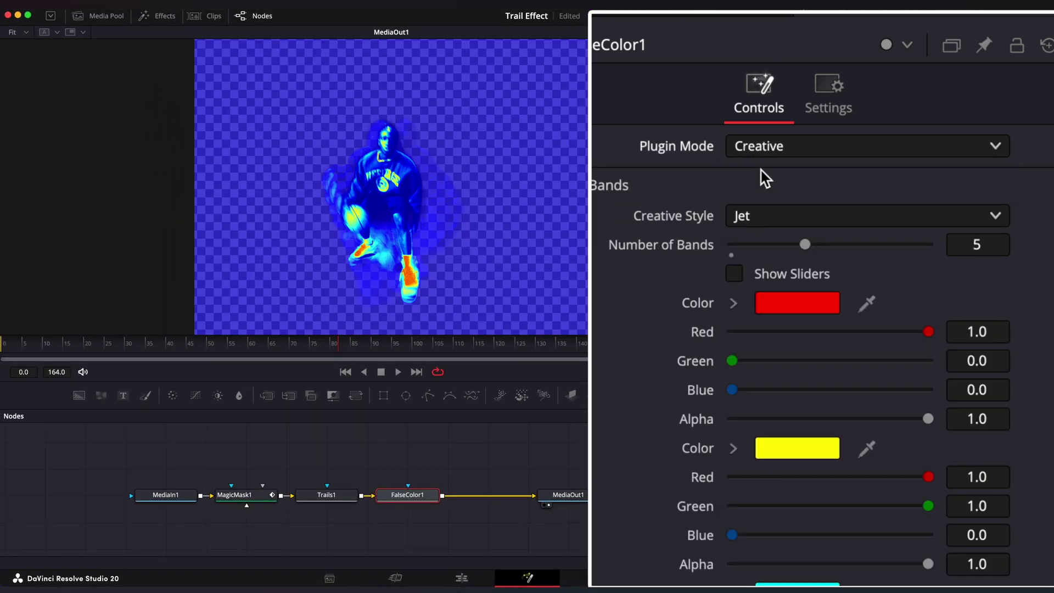
click(765, 218)
click(760, 401)
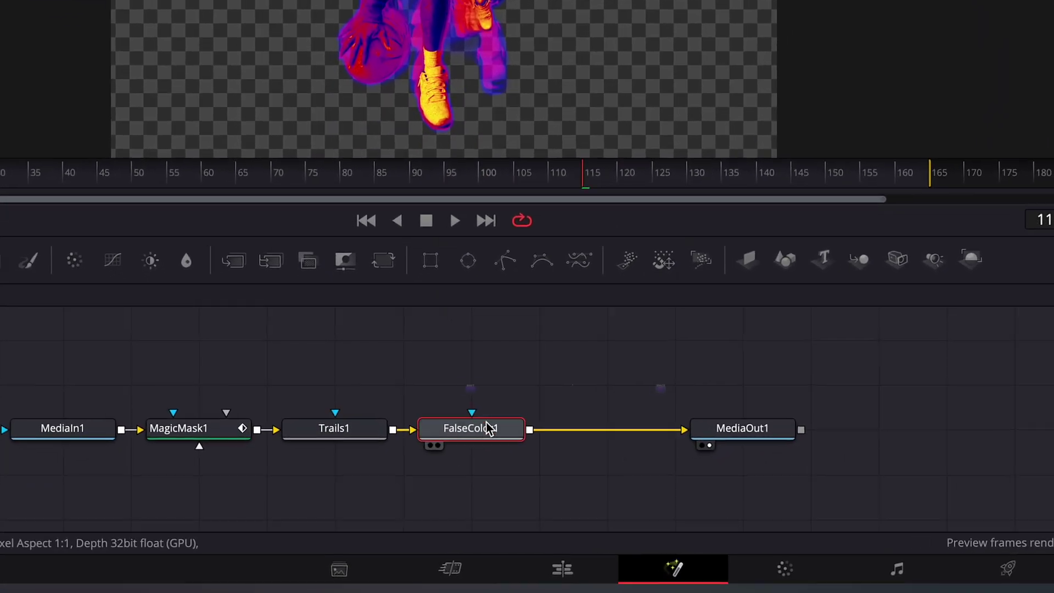
Step: Add a Directional Blur after FalseColor1 with length about 0.005
key(shift+space)
text(direc)
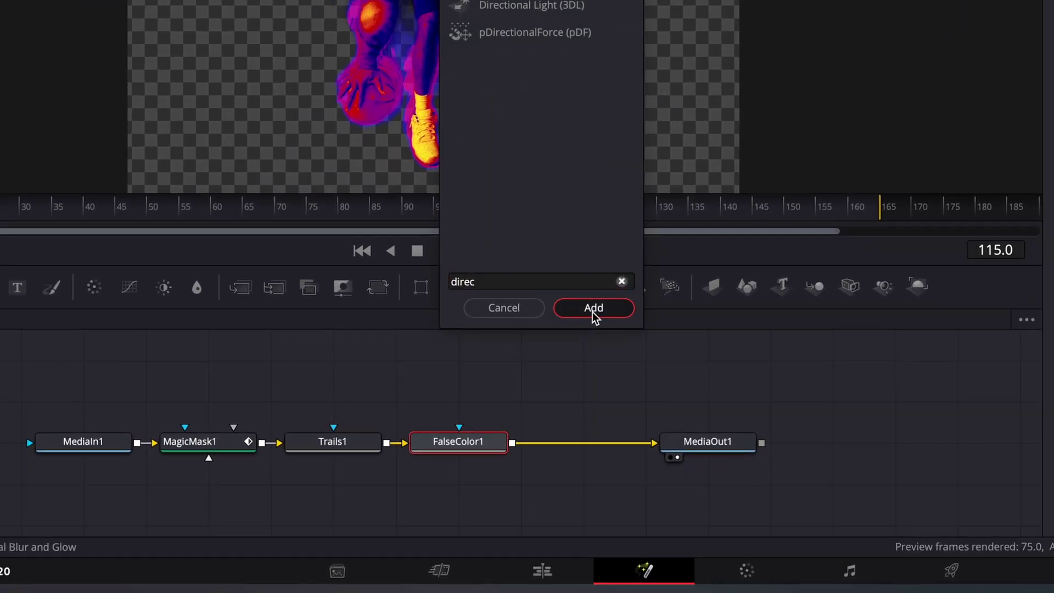
click(593, 309)
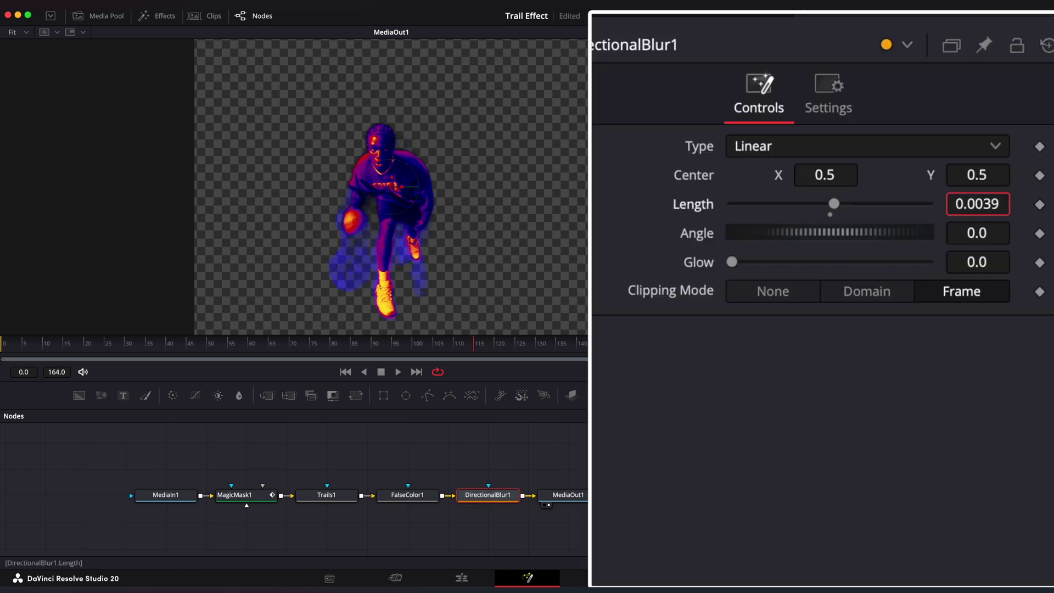
drag(297, 346, 414, 345)
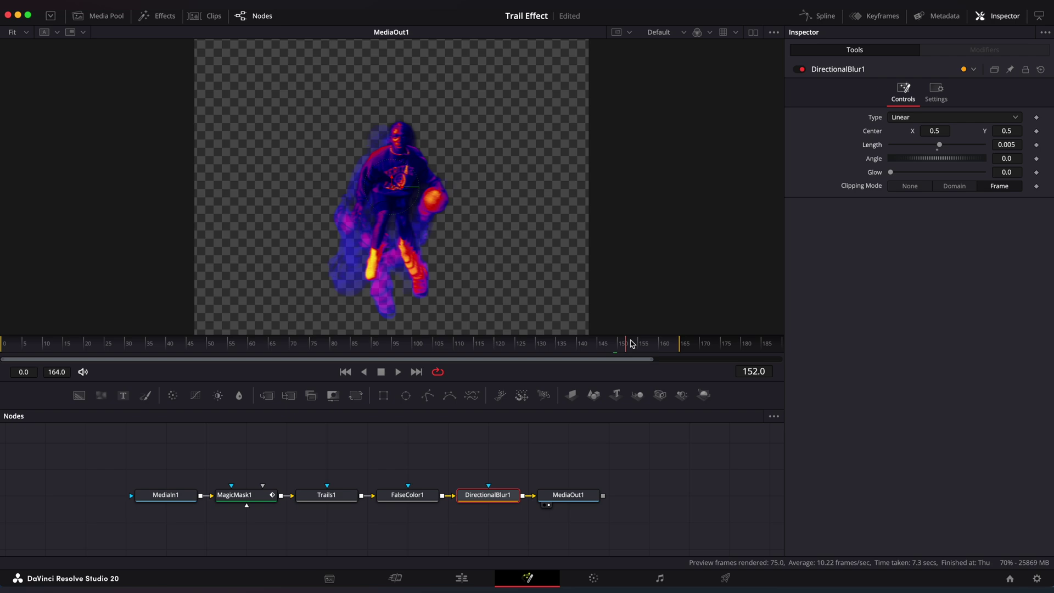
Step: Move the thermal clip from V2 up to track V3 on the Edit timeline
click(462, 578)
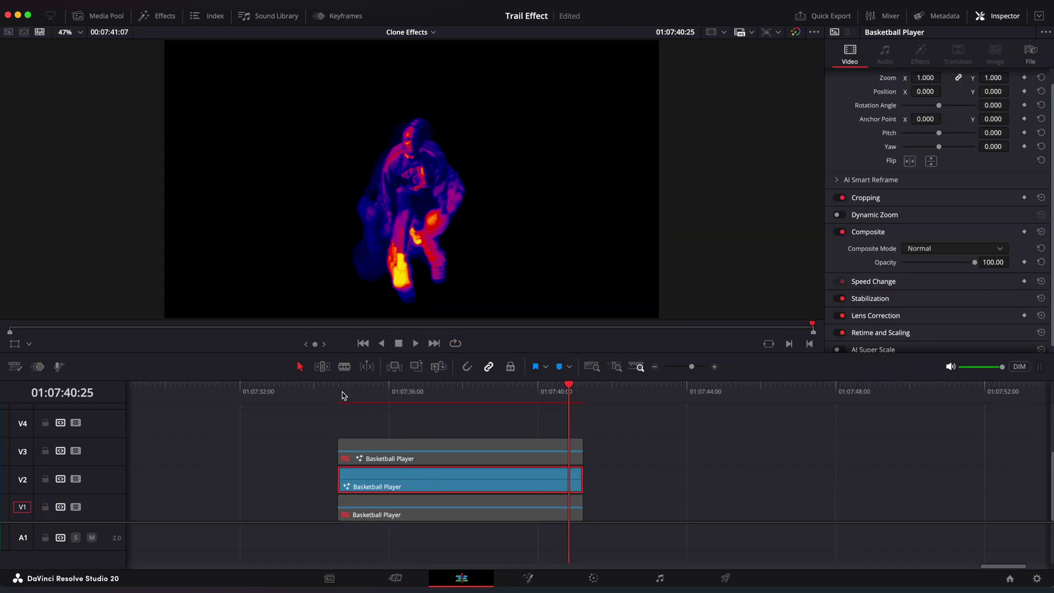
drag(349, 395, 446, 408)
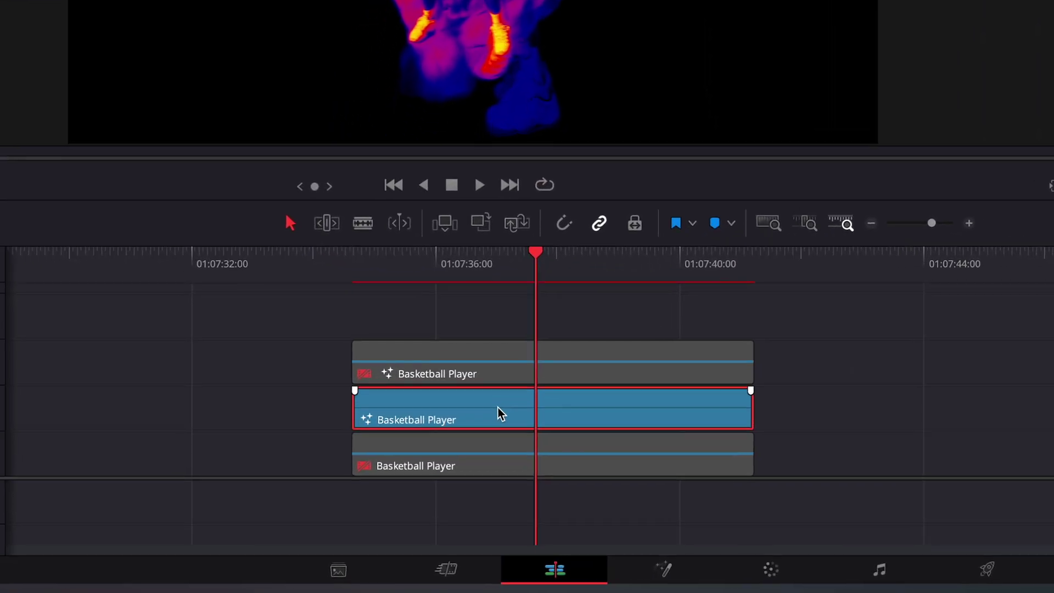
drag(423, 479, 430, 452)
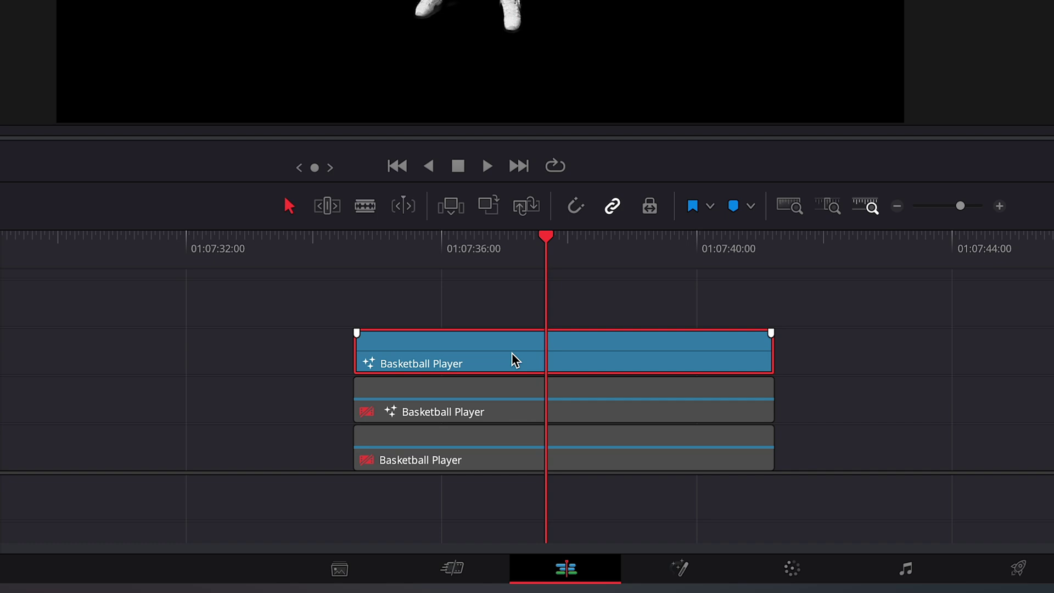
Step: Set the MagicMask1 matte Blur to about 4 and Erode/Dilate to -0.0019
click(680, 569)
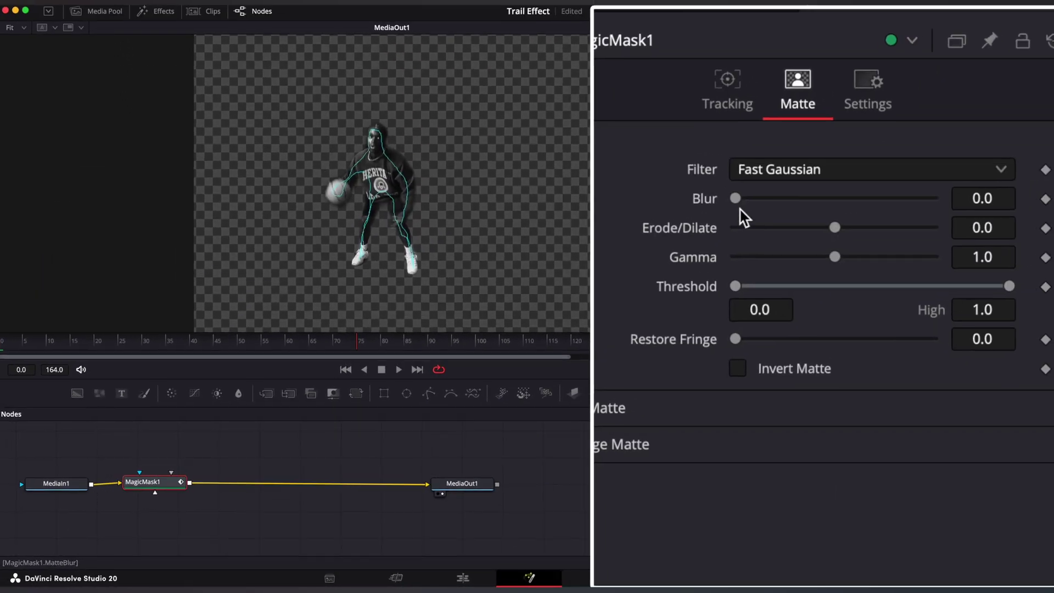
drag(735, 205, 740, 203)
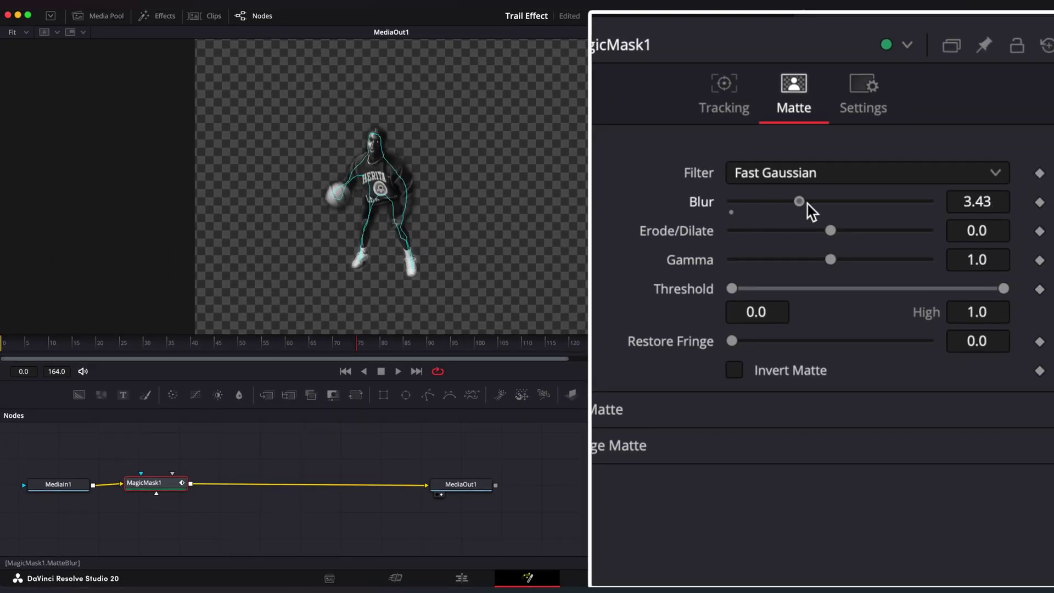
drag(820, 204, 815, 206)
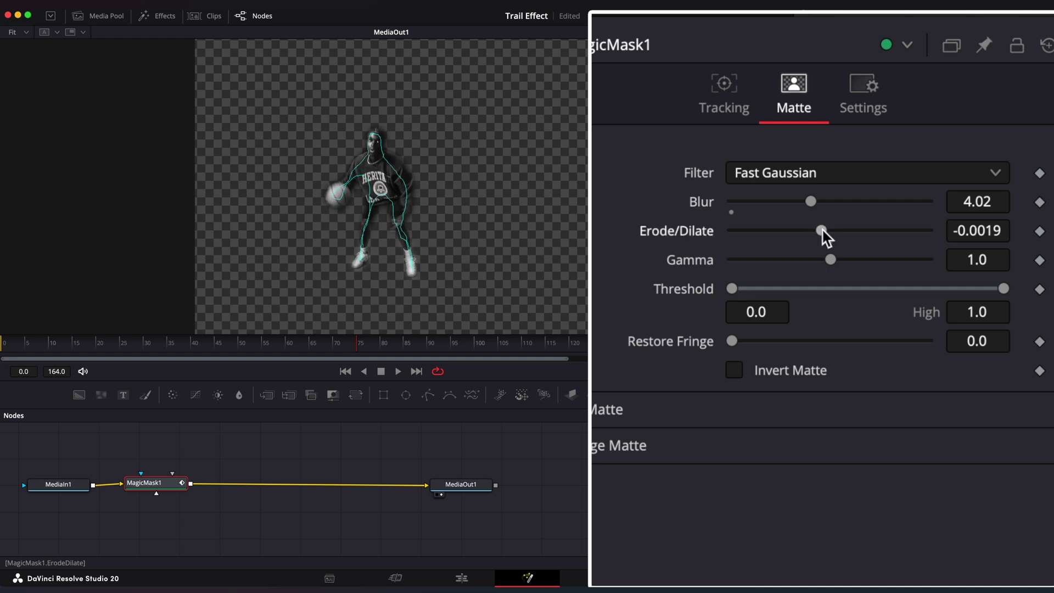
Step: Re-enable the V1 and V2 Basketball Player clips and preview playback
click(458, 578)
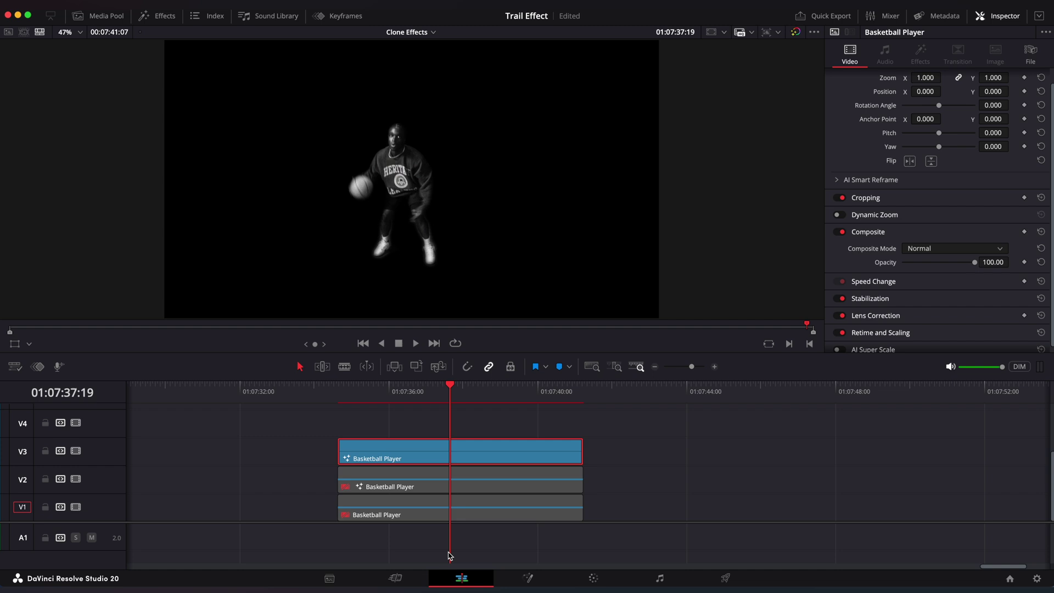
key(d)
click(404, 487)
key(d)
click(340, 402)
key(space)
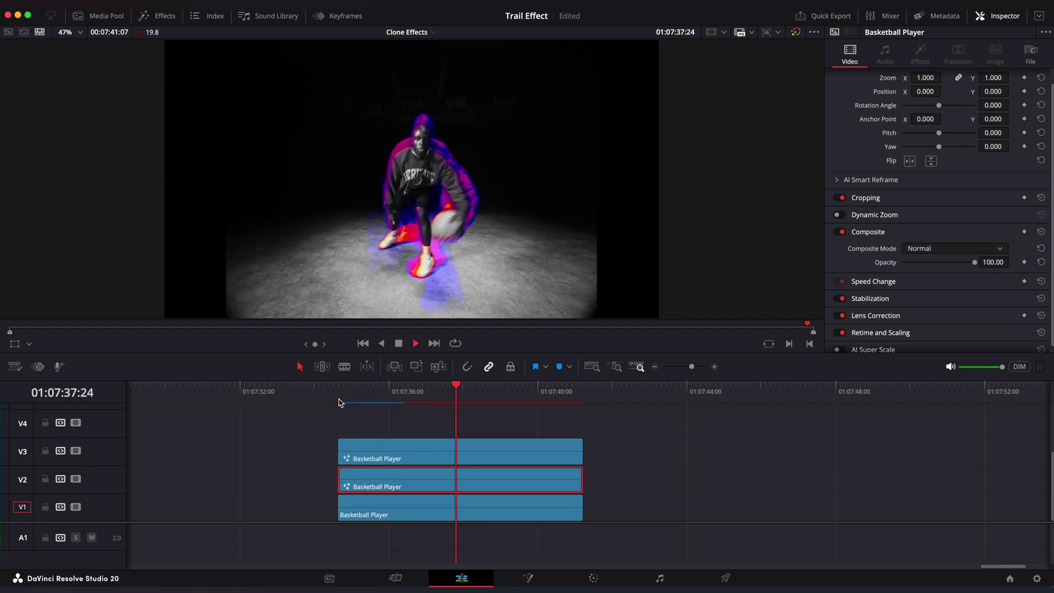
key(space)
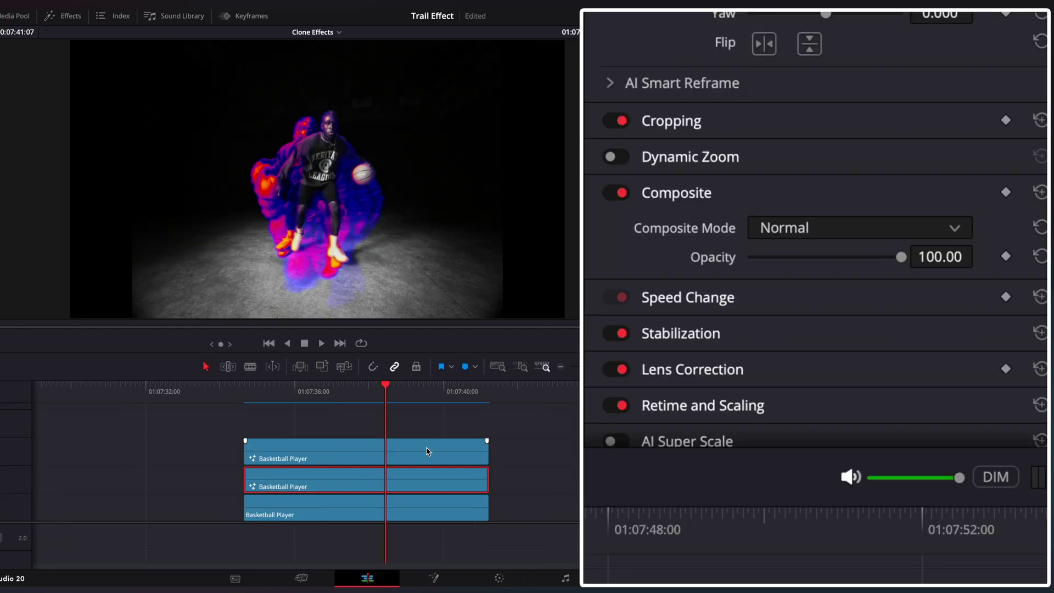
Step: Set the V2 clip's Composite Mode to Add and replay the trail effect
click(928, 248)
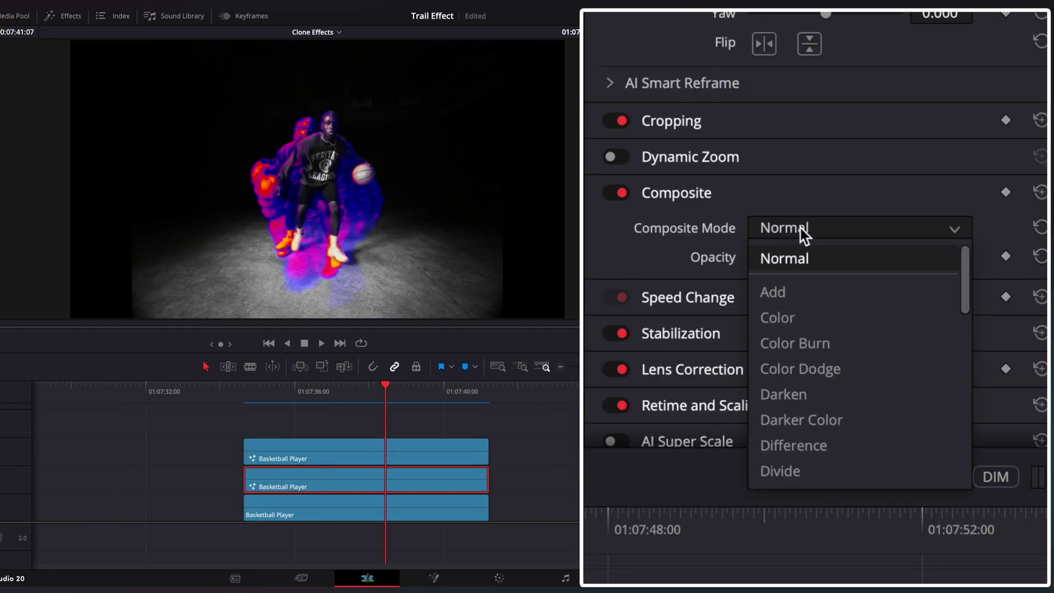
click(790, 289)
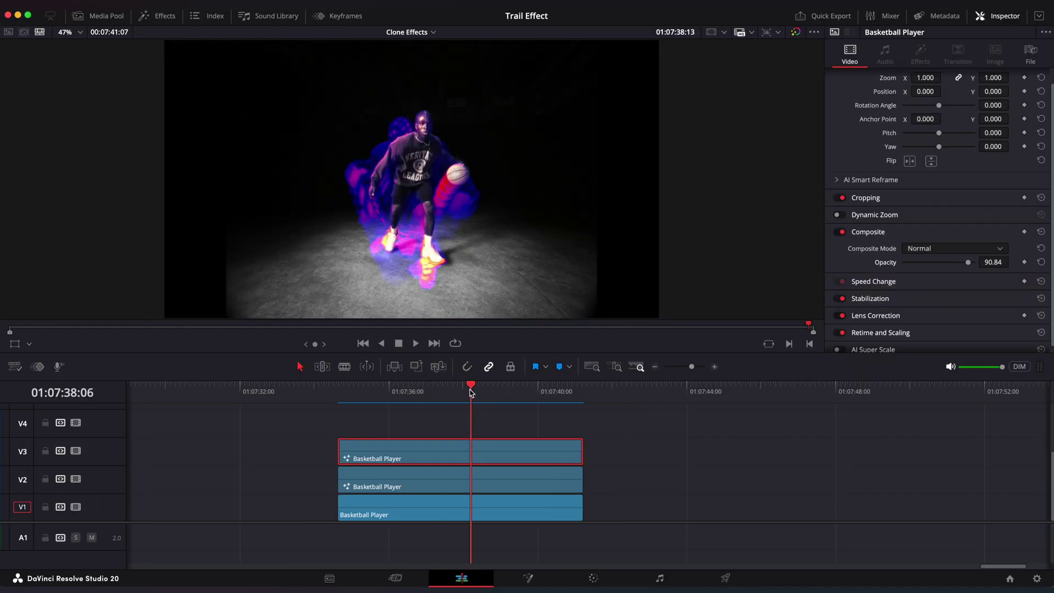
drag(350, 392, 337, 400)
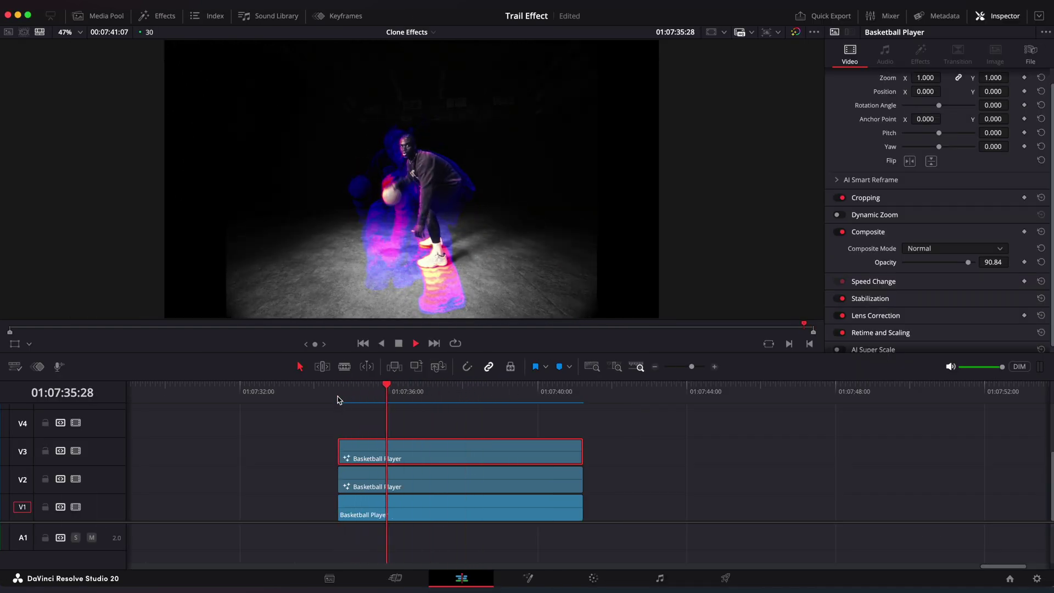
key(Up)
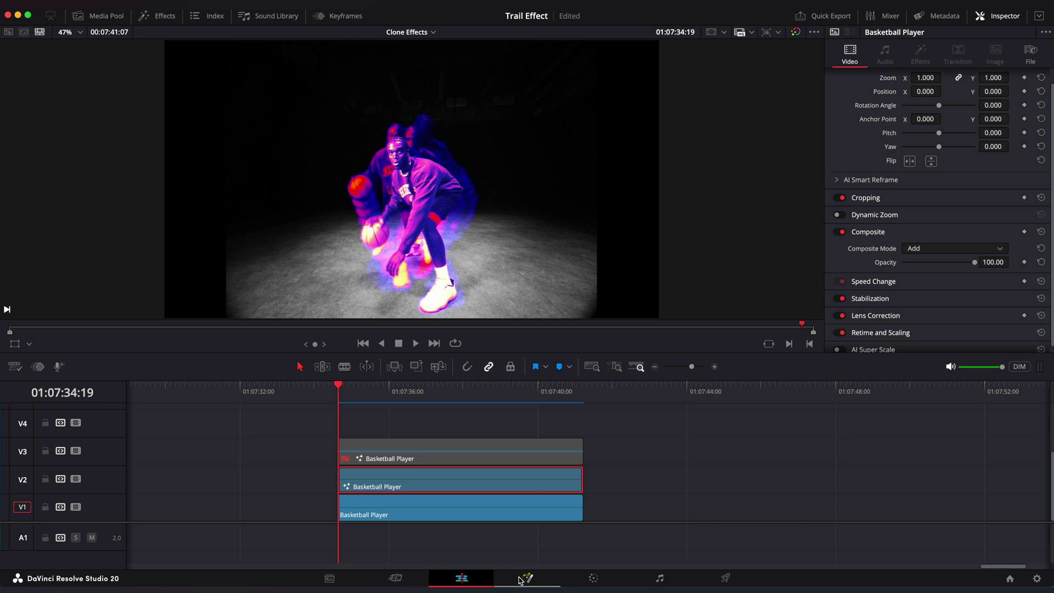
Step: Restart Trails1 in Fusion, then play the composite on the Edit timeline
click(524, 579)
click(327, 494)
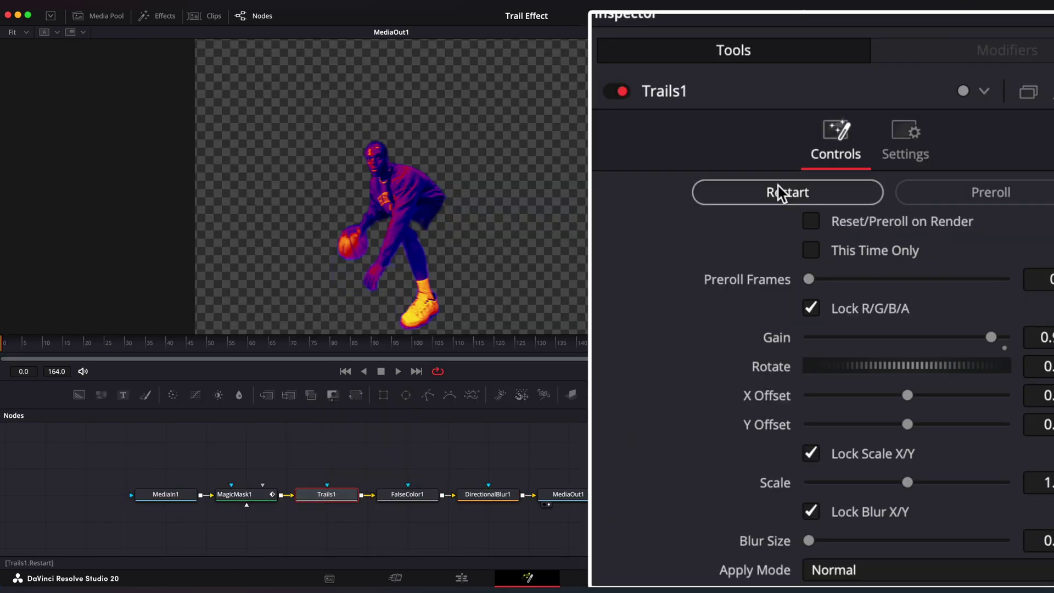
click(781, 191)
click(460, 576)
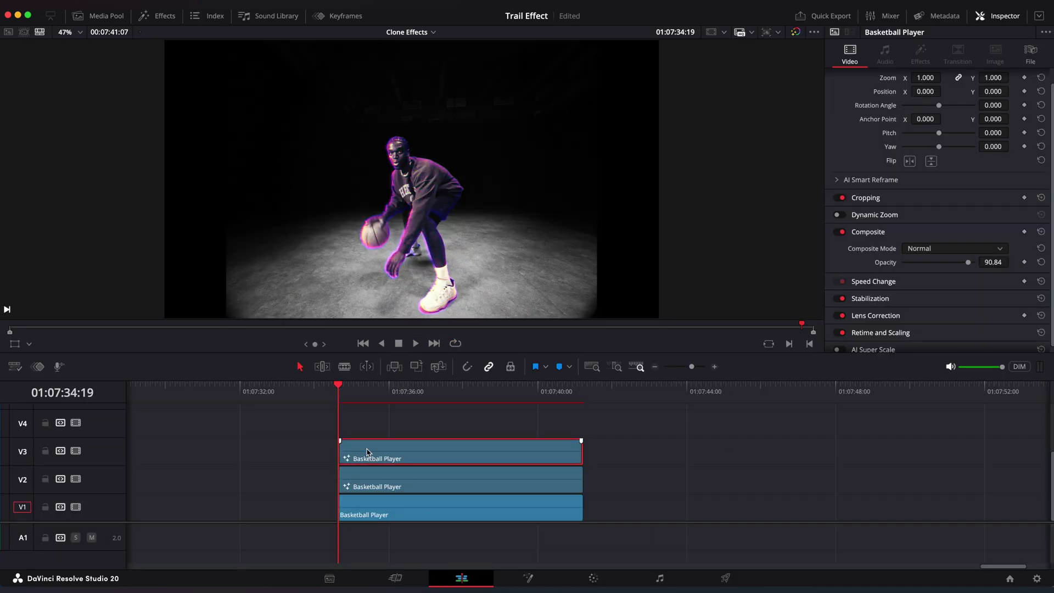
key(space)
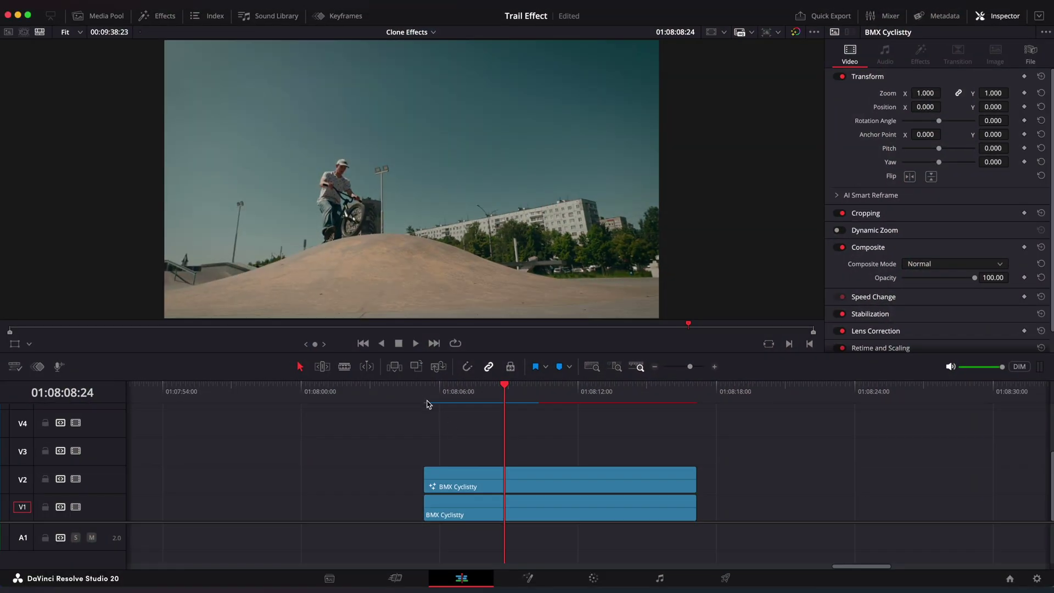
Step: Disable the bottom BMX clip, copy the cut-out rider to V3, and disable that copy
drag(427, 403, 579, 413)
click(565, 507)
key(d)
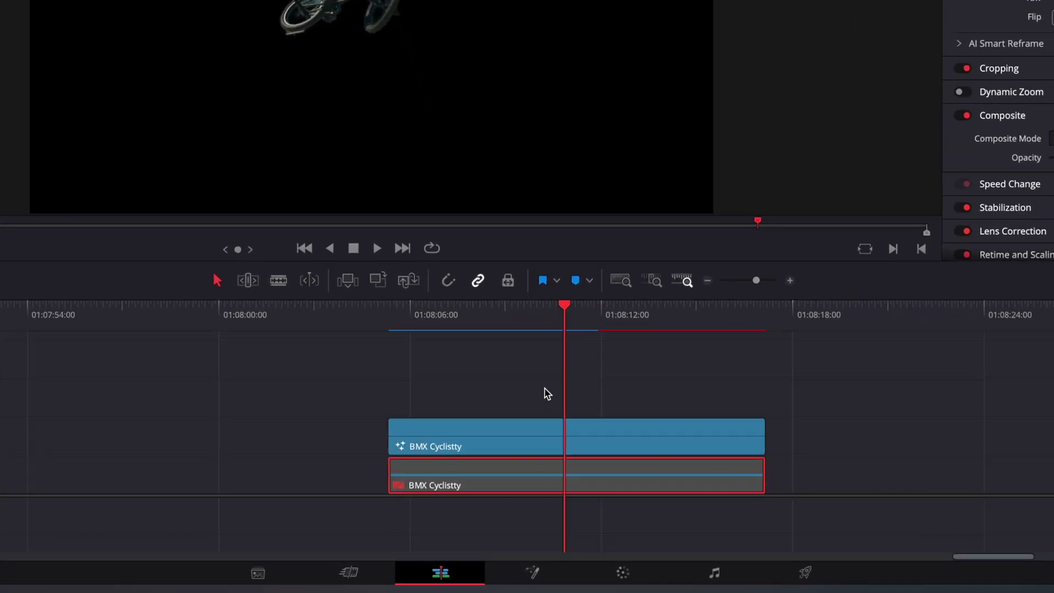
drag(519, 485, 518, 459)
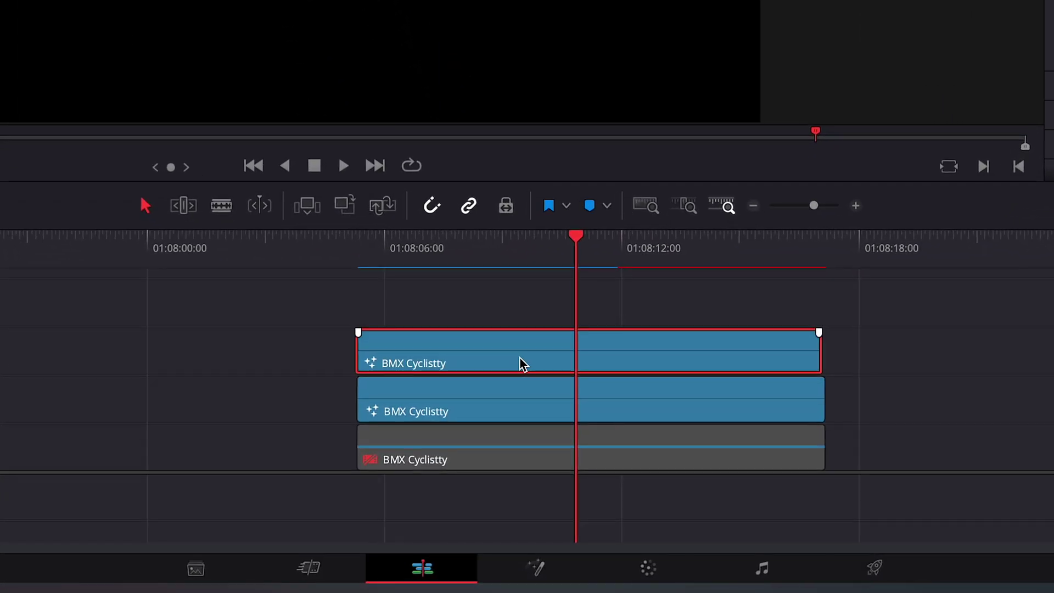
key(d)
click(519, 408)
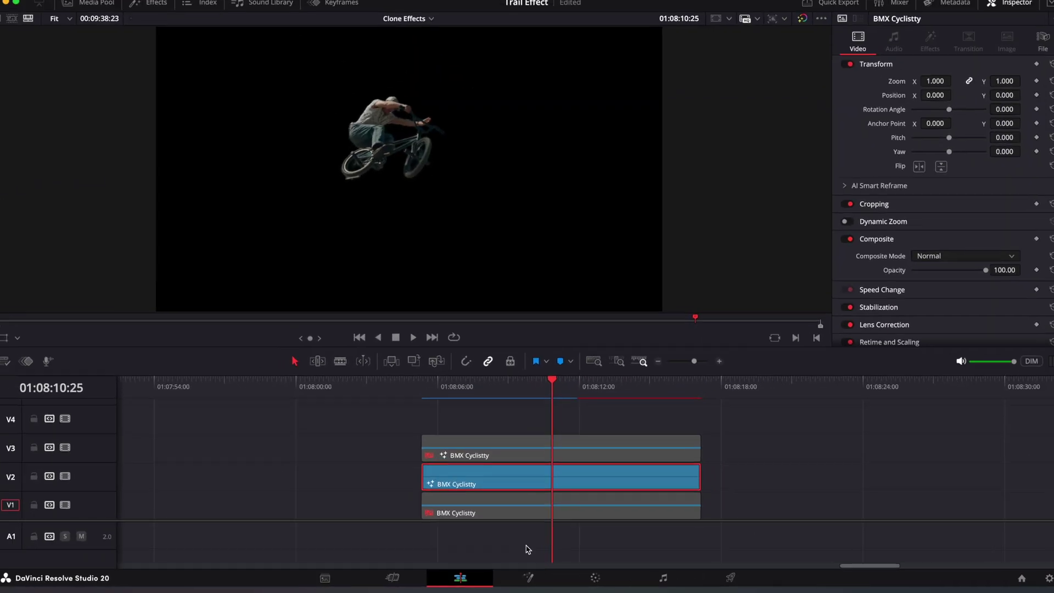
Step: Add a Trails node after MagicMask1 on the middle BMX clip
click(529, 580)
key(shift+space)
text(trails)
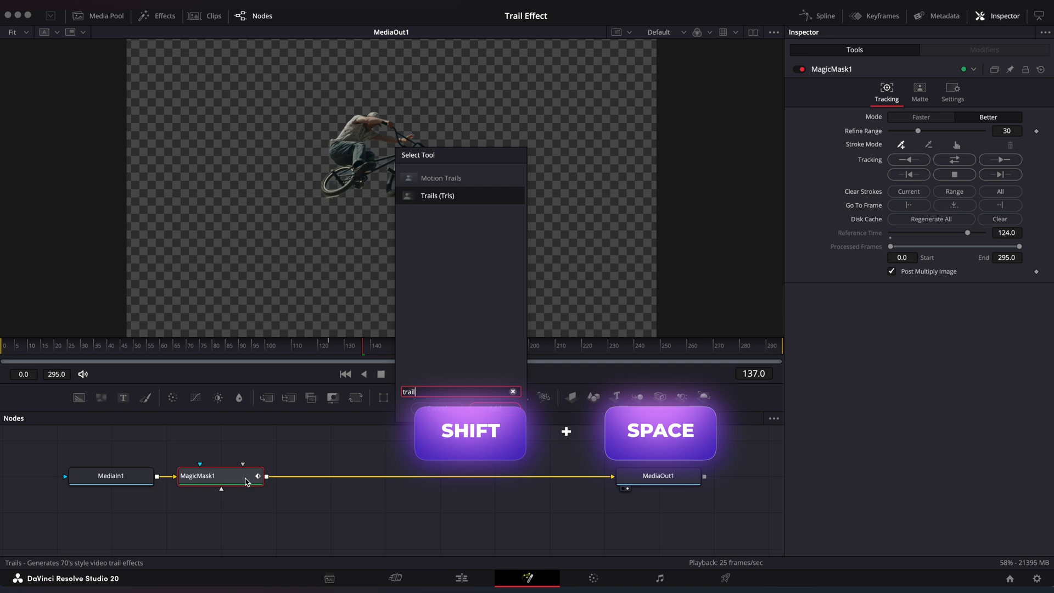
key(Return)
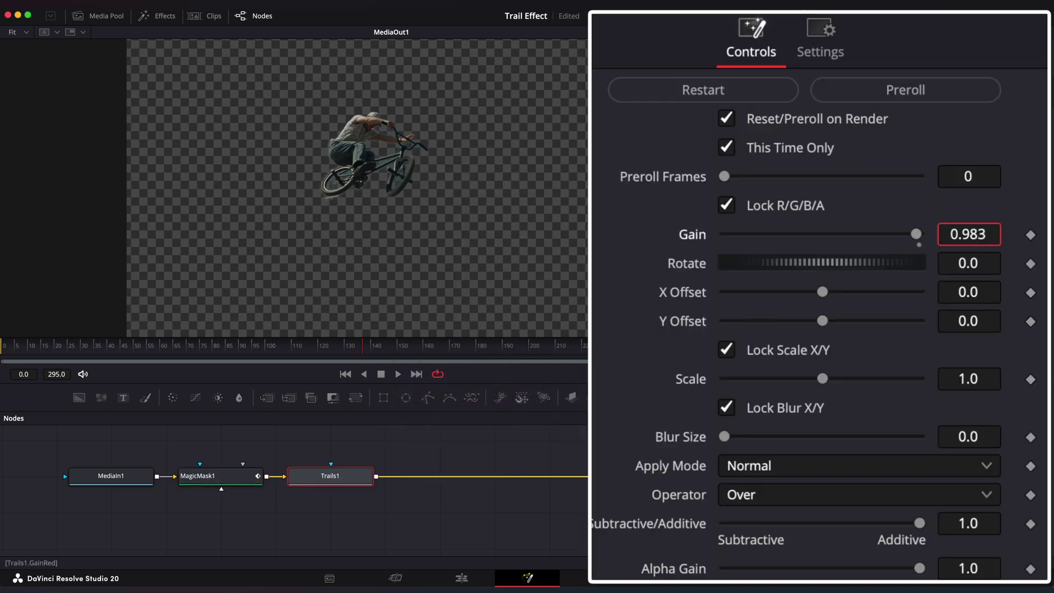
drag(223, 348, 523, 349)
Step: Add a Directional Blur after Trails with length about 0.02
key(shift+space)
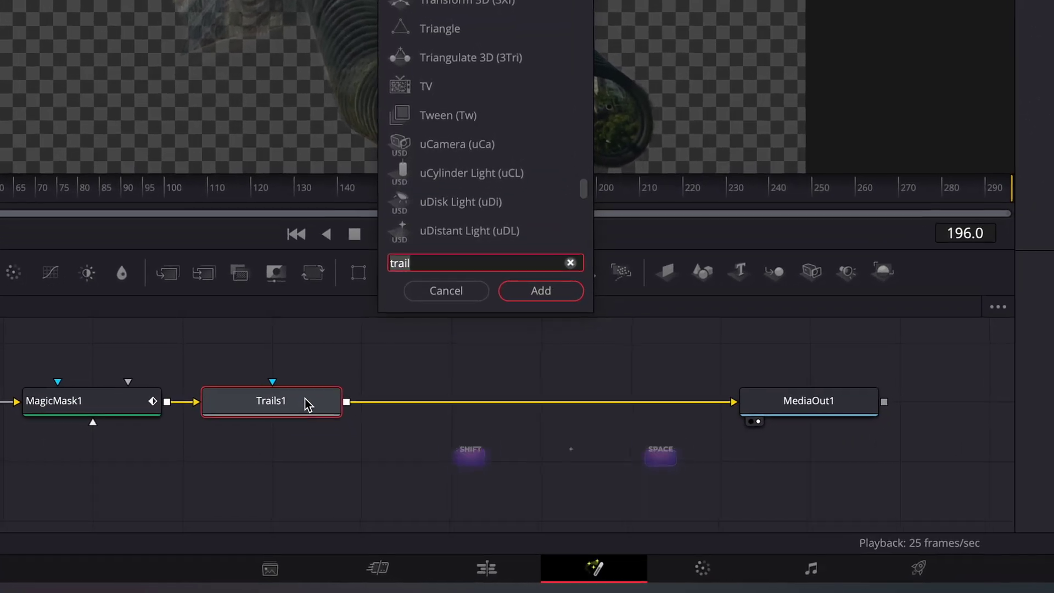
text(dire)
key(Return)
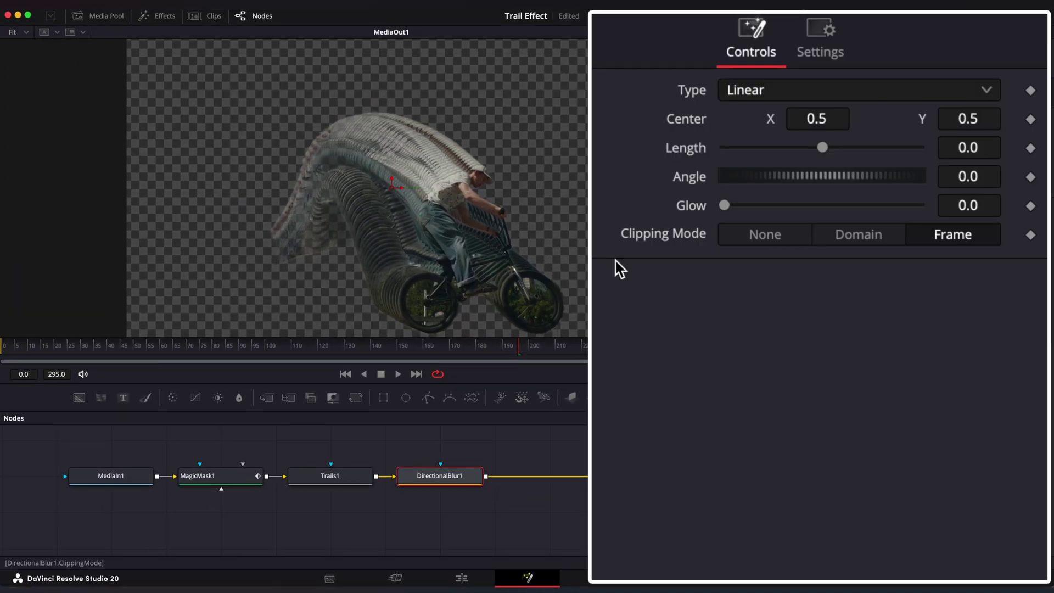
mouse_move(824, 149)
mouse_down()
mouse_move(869, 148)
mouse_move(842, 156)
mouse_up()
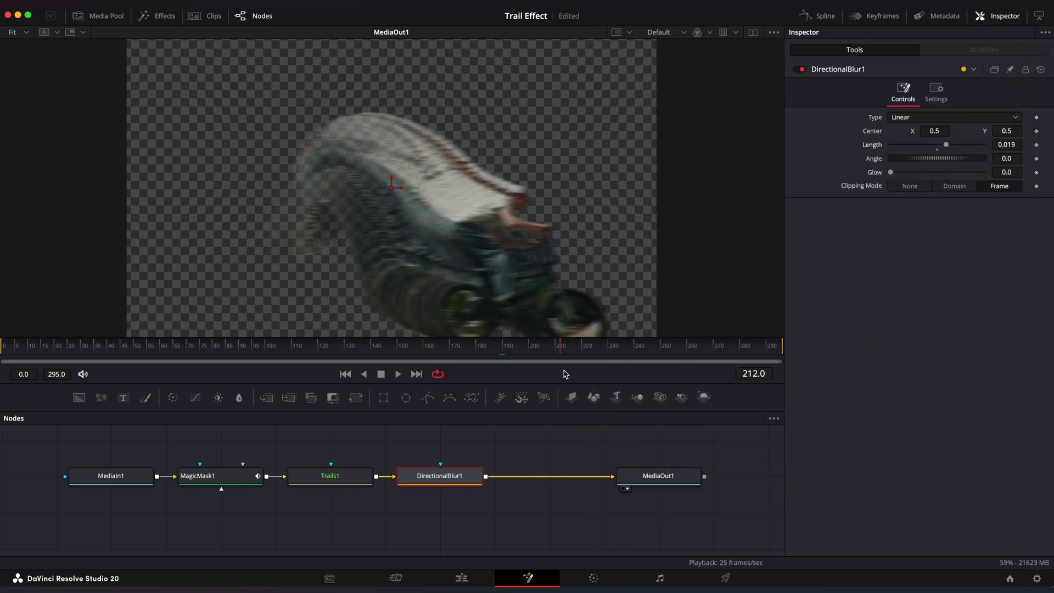
drag(392, 358, 584, 375)
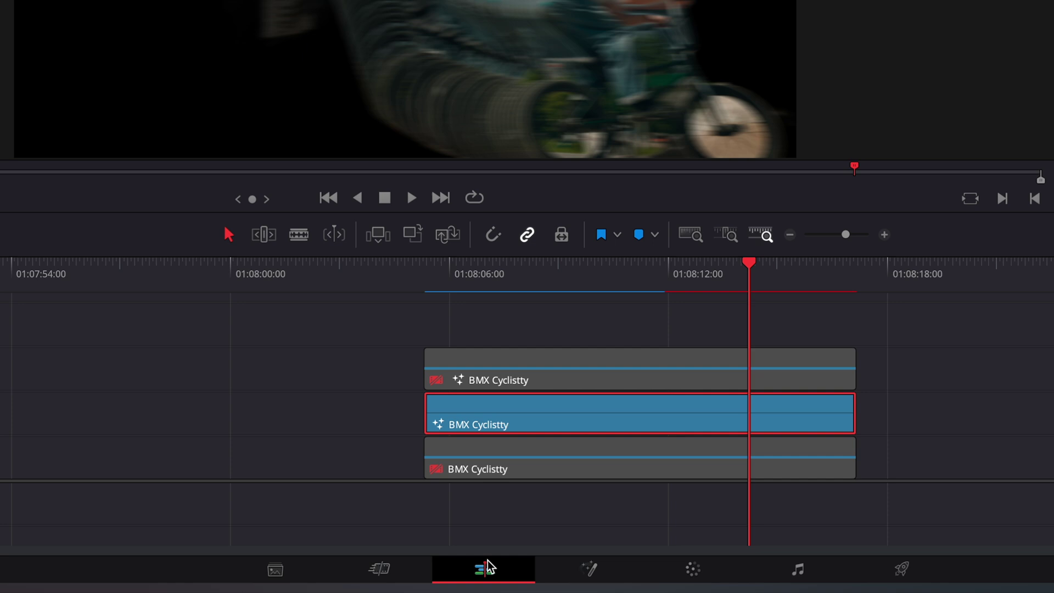
Step: Set the V3 BMX clip's MagicMask1 matte to Blur 3.02 and Erode/Dilate -0.0021
click(603, 566)
drag(420, 501, 496, 504)
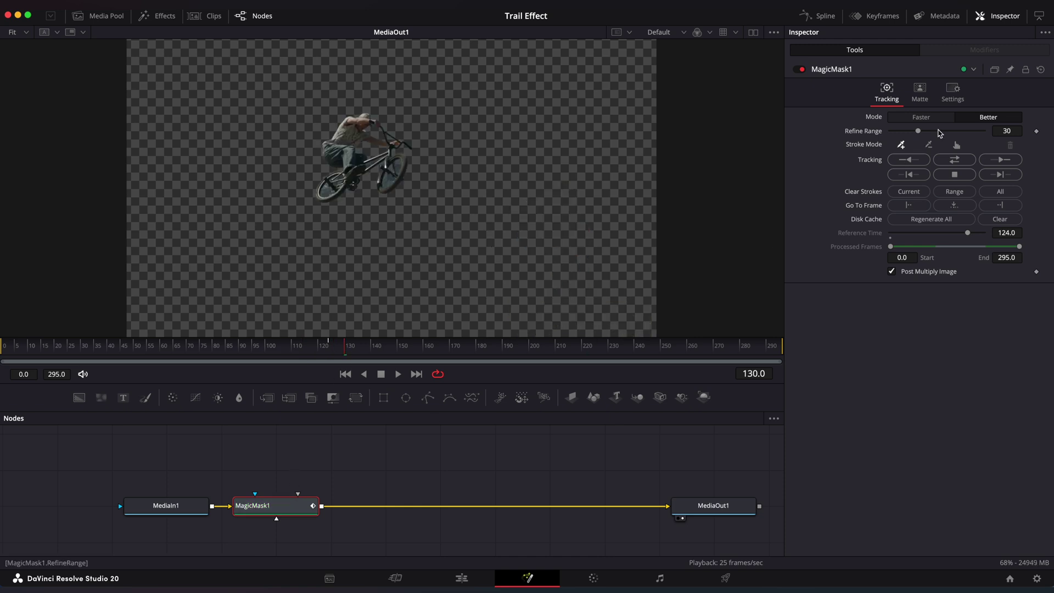
click(920, 93)
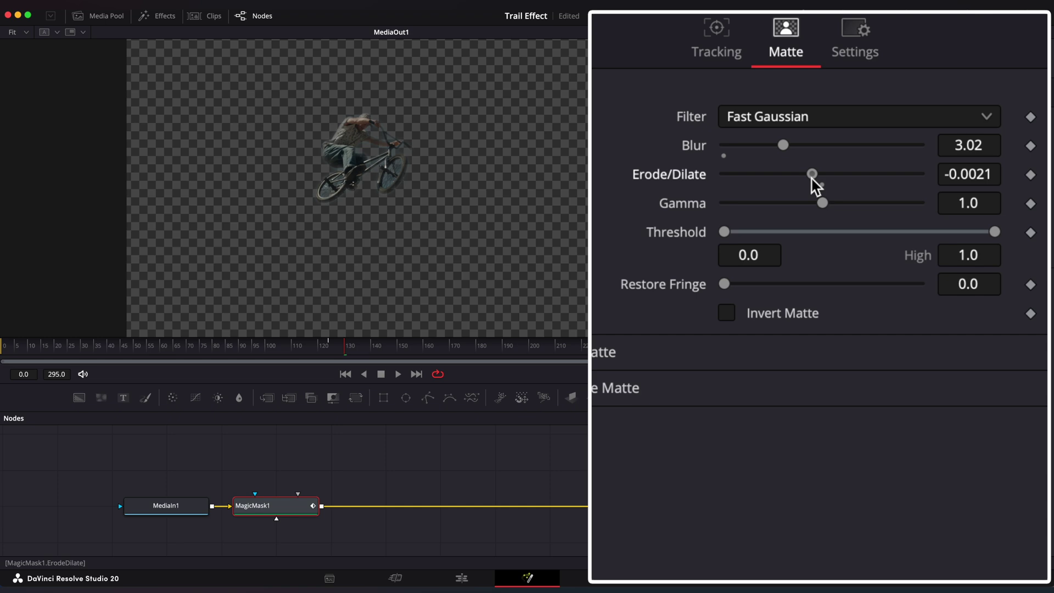
drag(337, 347, 419, 348)
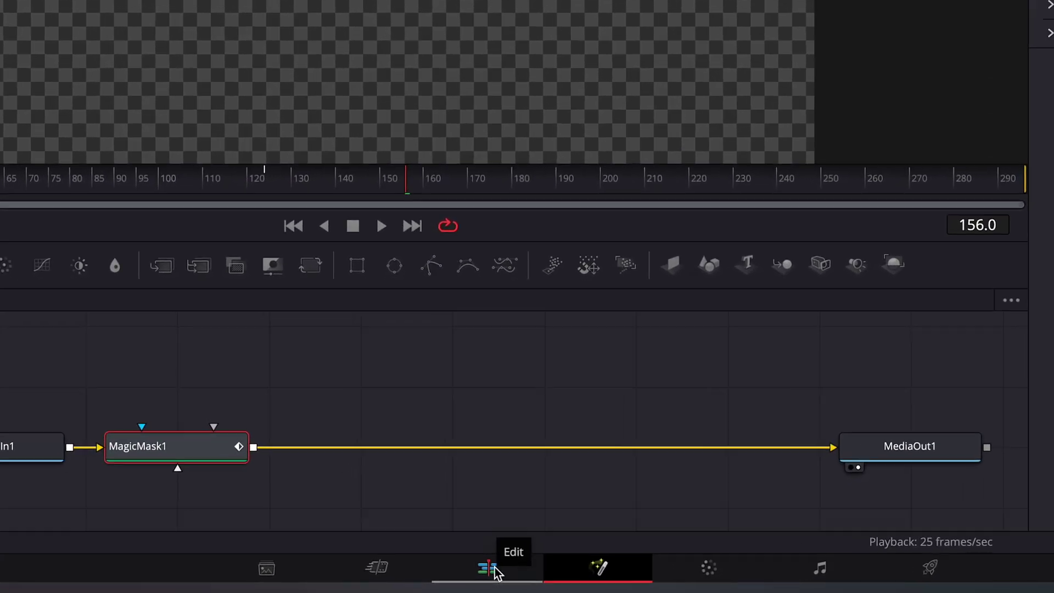
Step: Select only the top BMX trail copy and lower its opacity to about 83
click(495, 572)
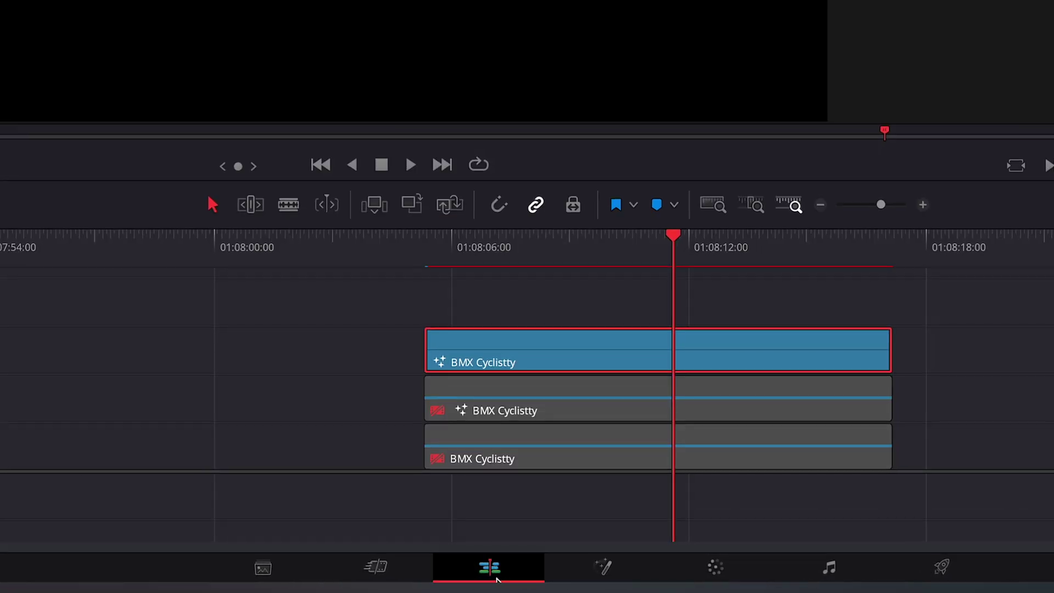
drag(402, 414, 501, 447)
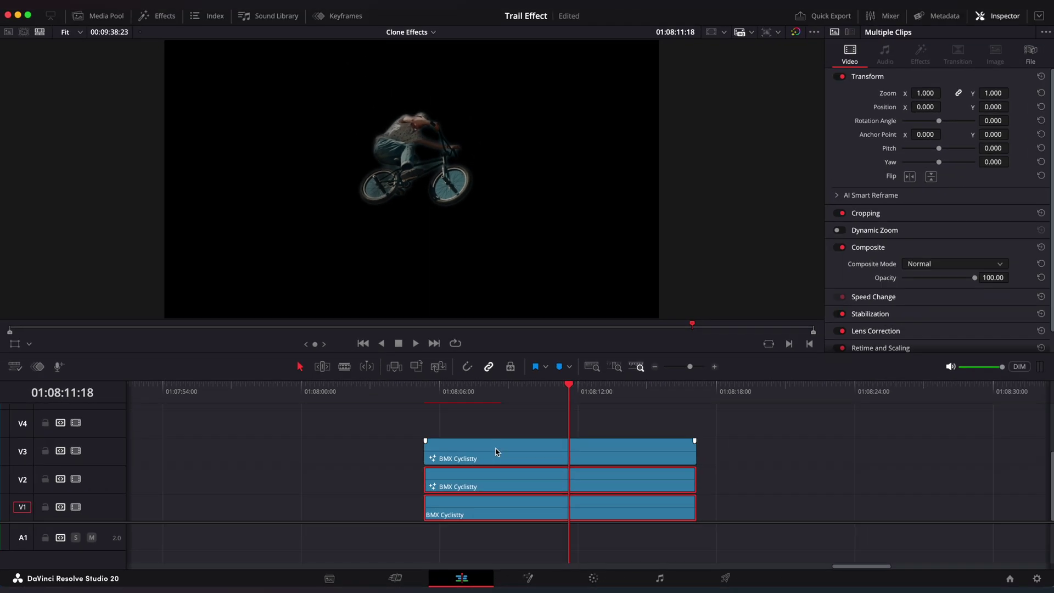
click(496, 451)
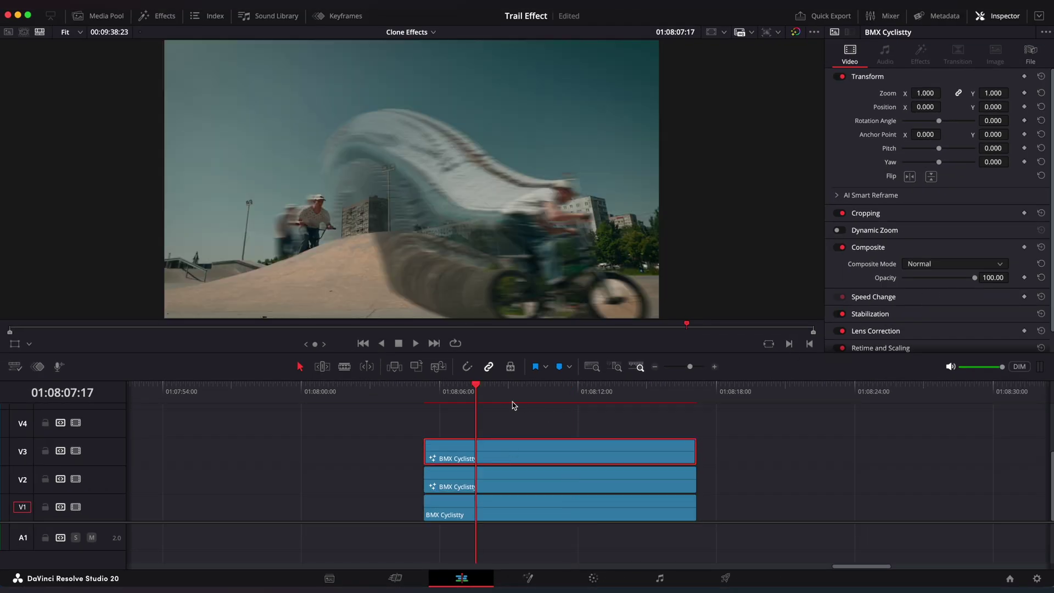
drag(512, 405, 579, 408)
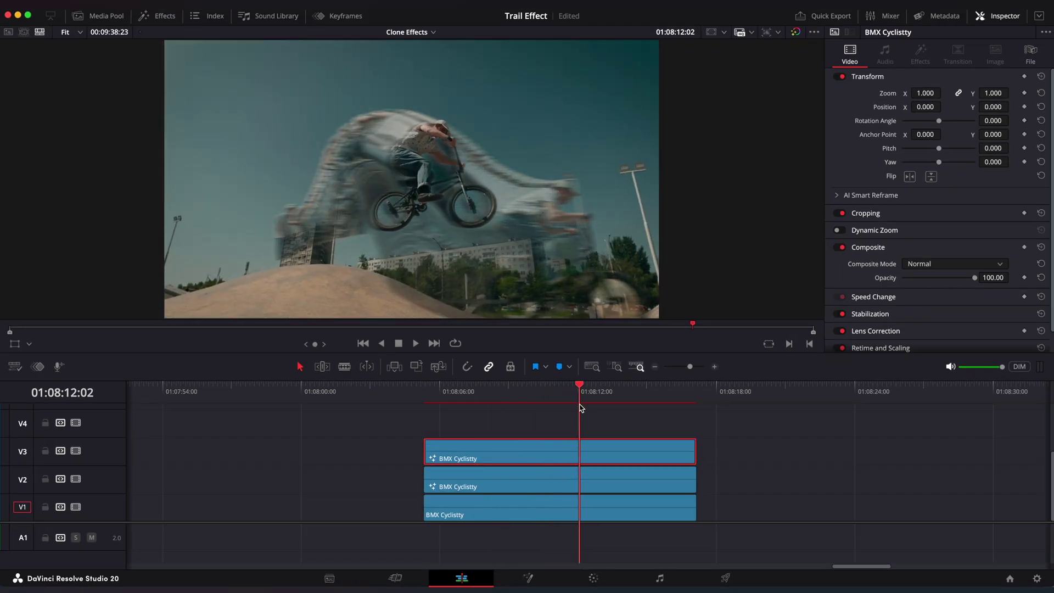
drag(974, 277, 962, 280)
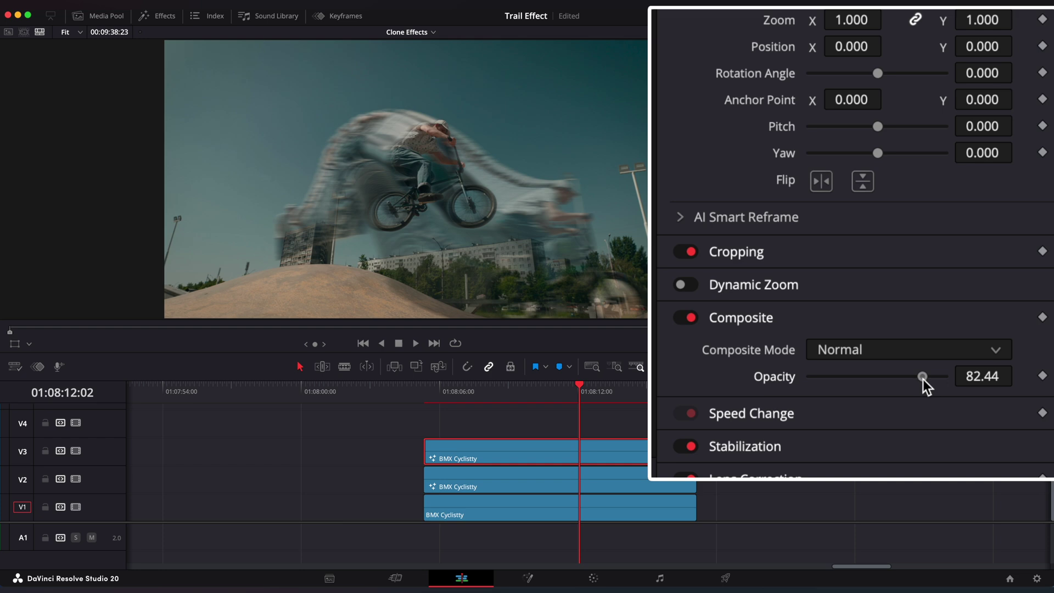
drag(924, 379, 922, 377)
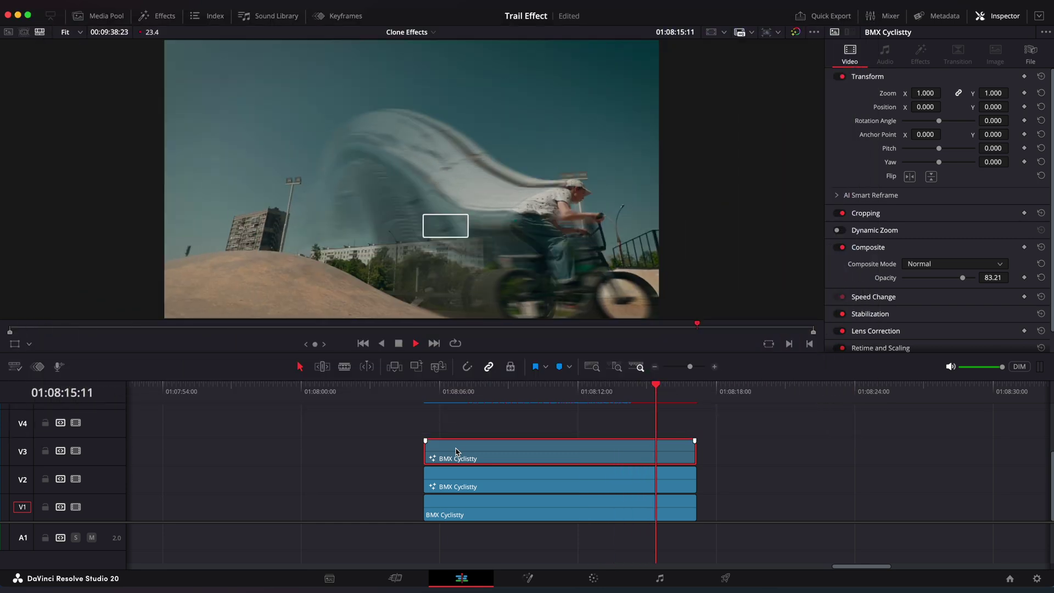
Step: Set the middle BMX copy's composite mode to Add and preview the glowing trails
click(630, 402)
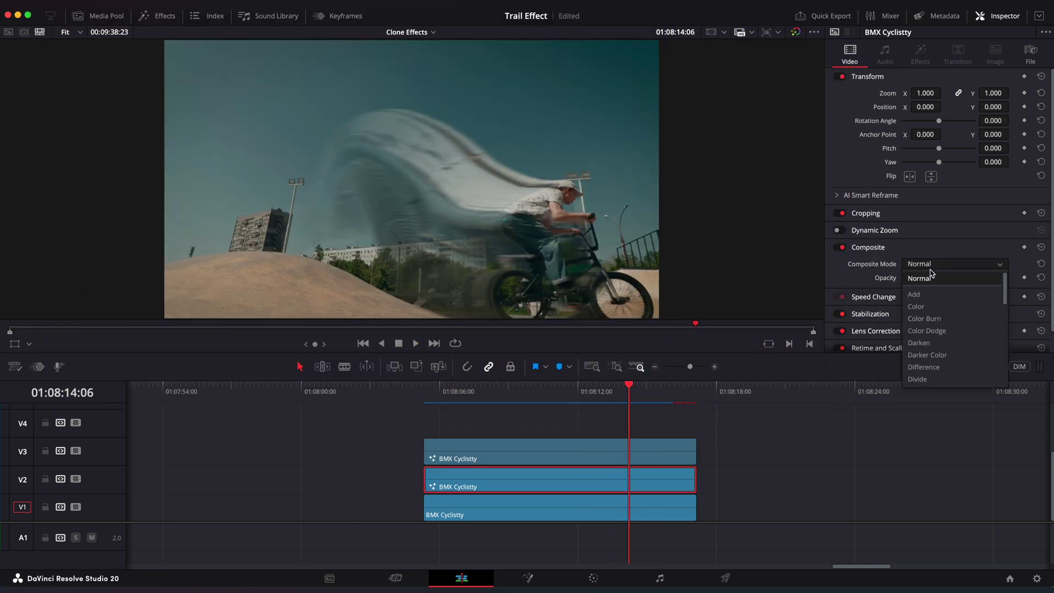
click(915, 294)
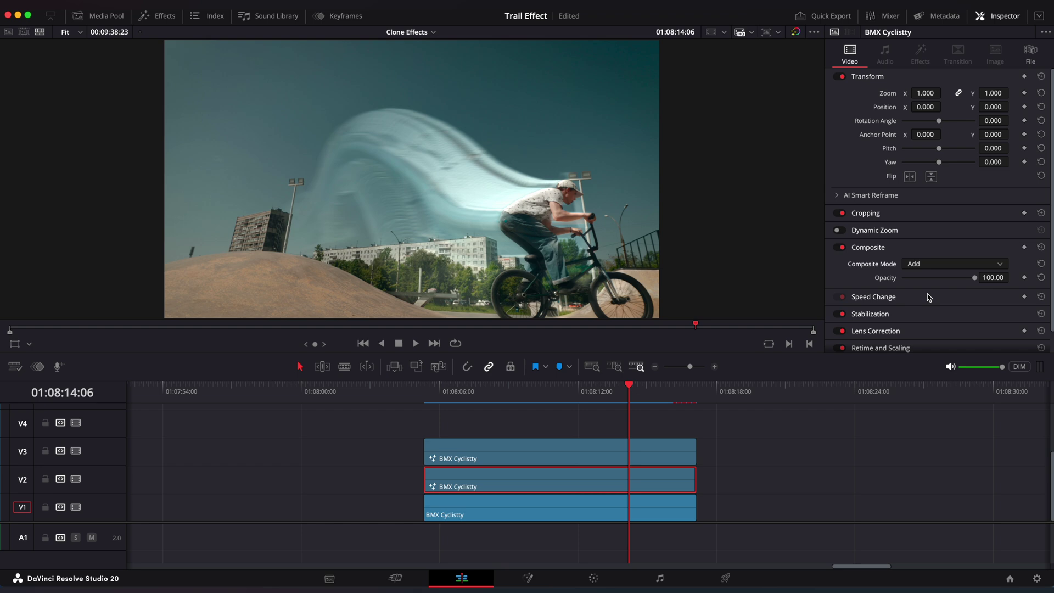
click(425, 398)
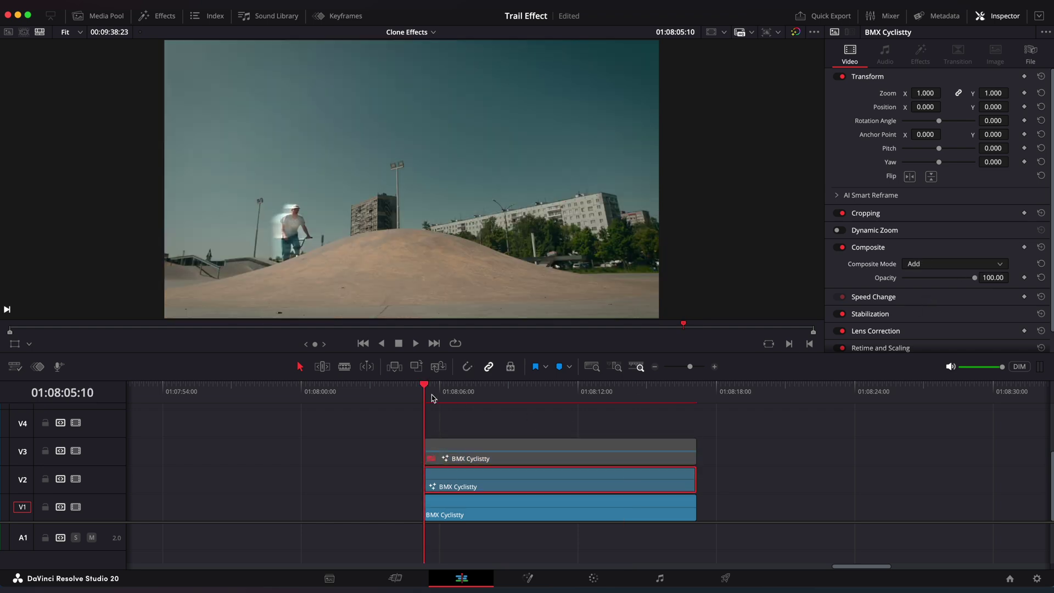
drag(431, 390, 577, 397)
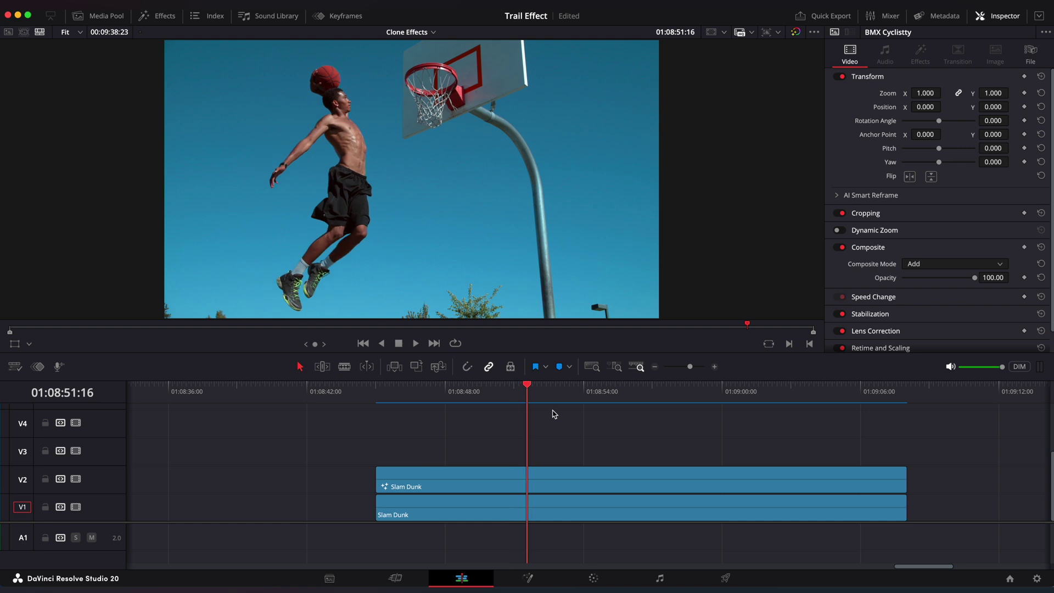
Step: Disable the bottom Slam Dunk clip, then copy it onto V3 and disable that copy
click(617, 506)
key(d)
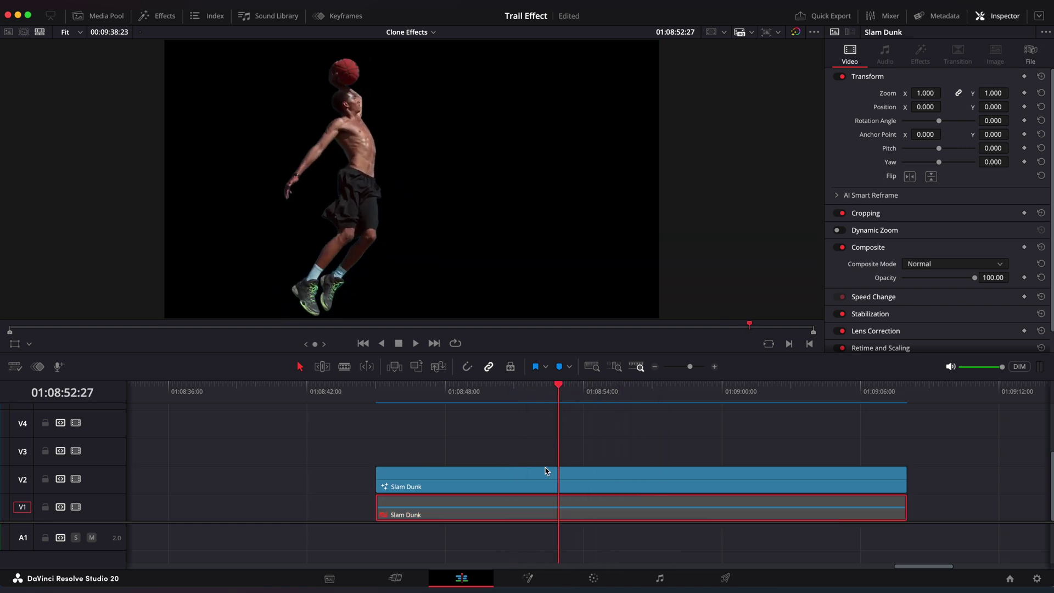
drag(546, 471, 540, 458)
key(d)
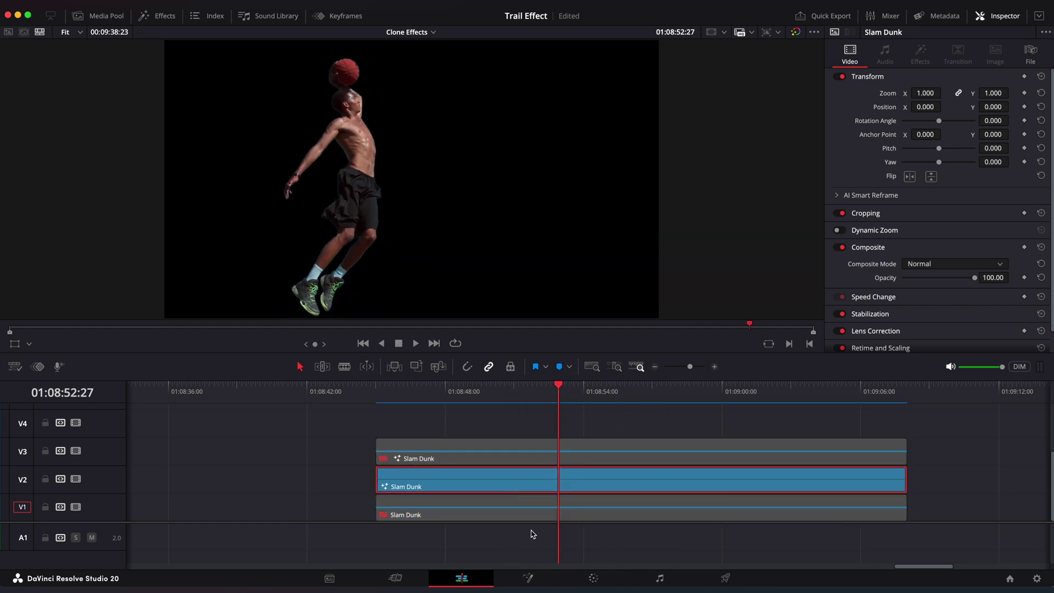
Step: Add a Trails node after MagicMask1 in the middle Slam Dunk clip and preview it
click(528, 578)
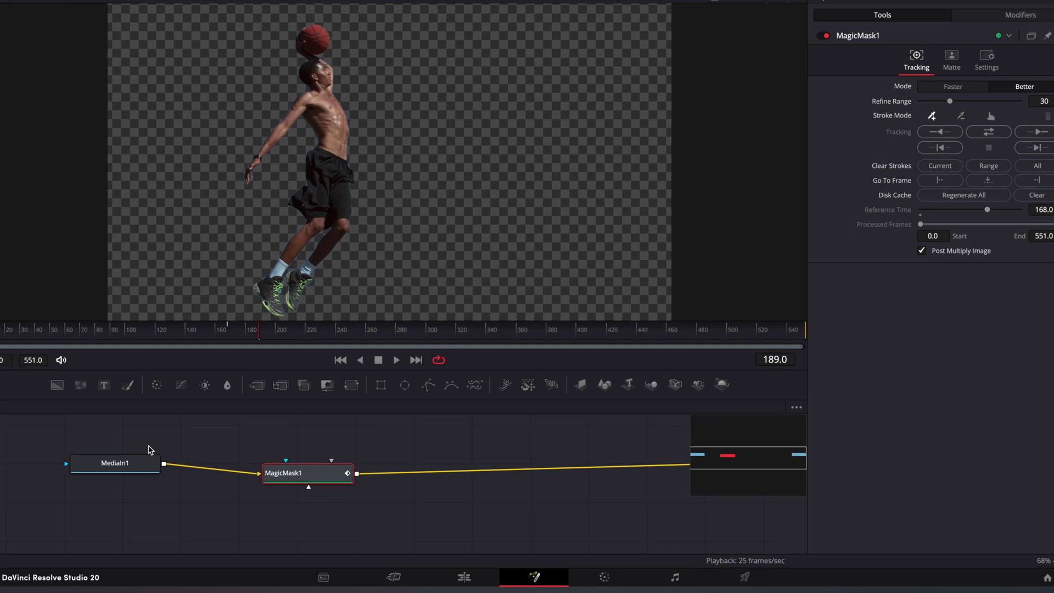
key(shift+space)
text(trai)
key(Return)
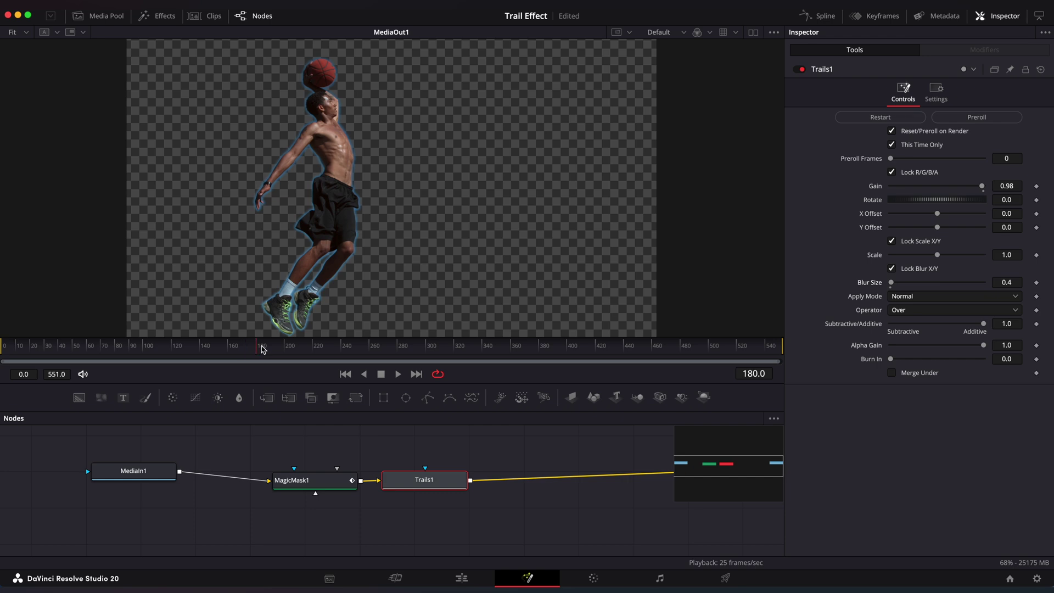
mouse_move(261, 349)
mouse_down()
mouse_move(700, 360)
mouse_move(346, 353)
mouse_move(387, 351)
mouse_up()
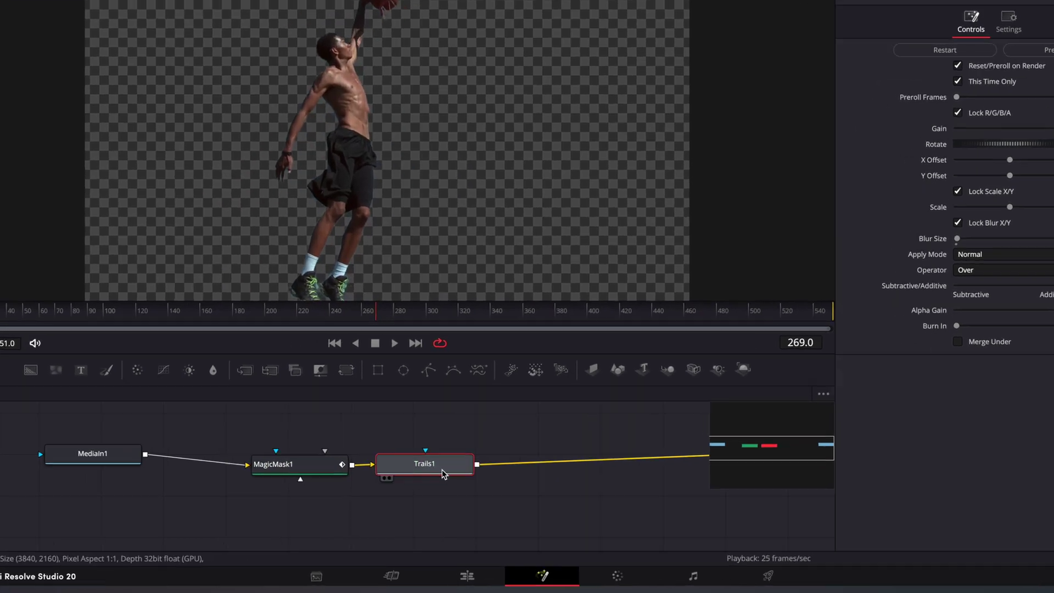
Step: Add a Prism Blur after Trails1 with Blur Strength 0 and Aberration Strength 0.355
key(shift+space)
text(prism)
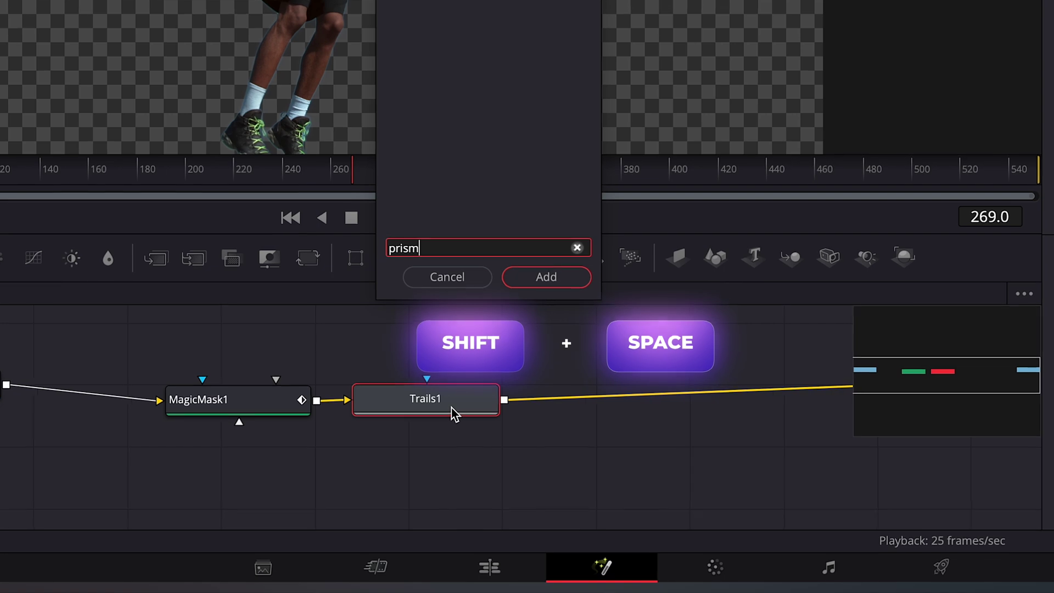
key(Return)
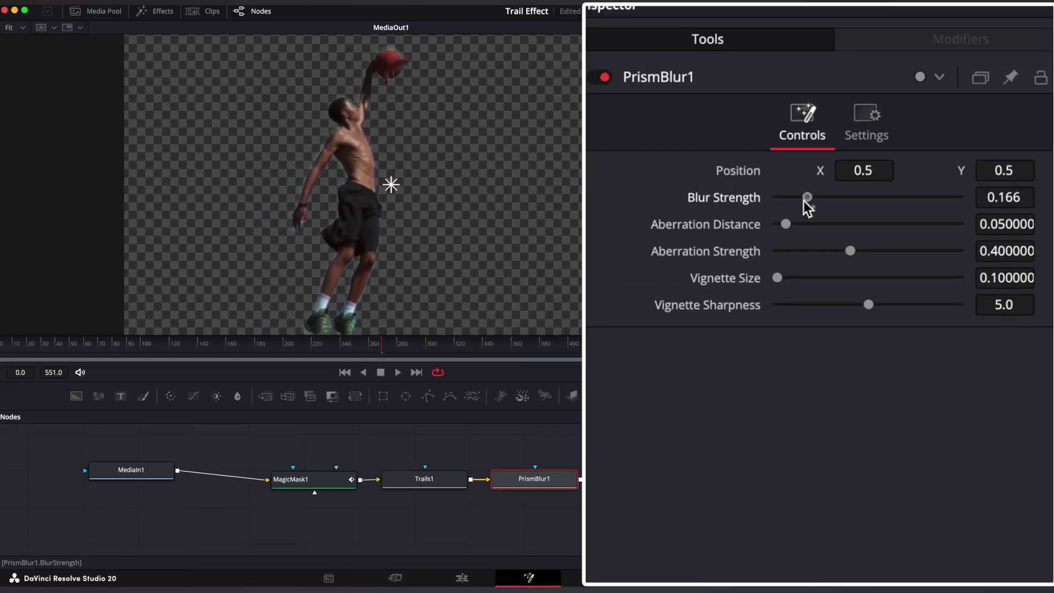
drag(806, 199, 776, 198)
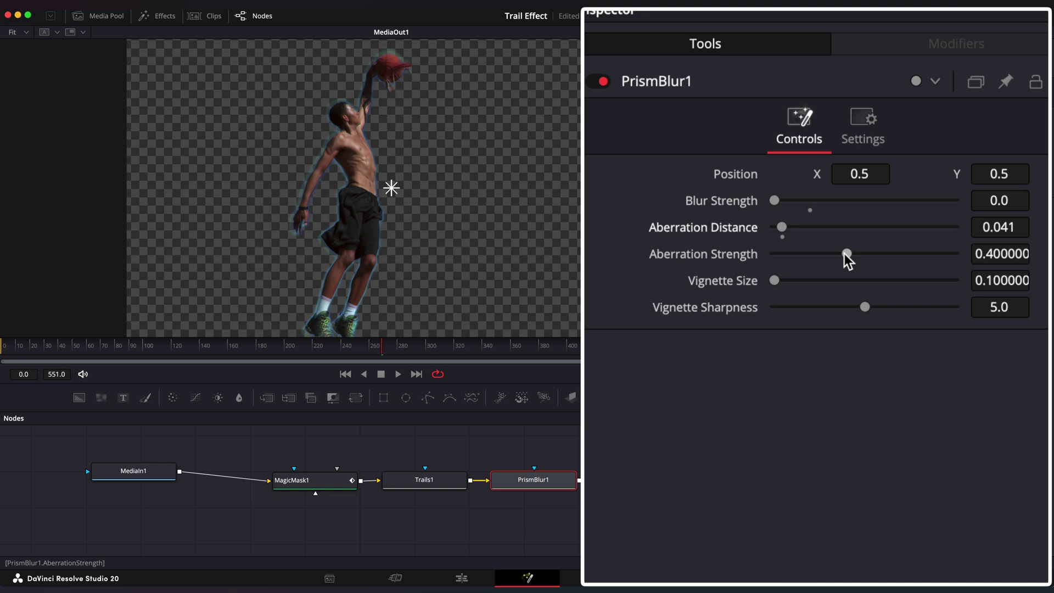
drag(844, 254, 837, 255)
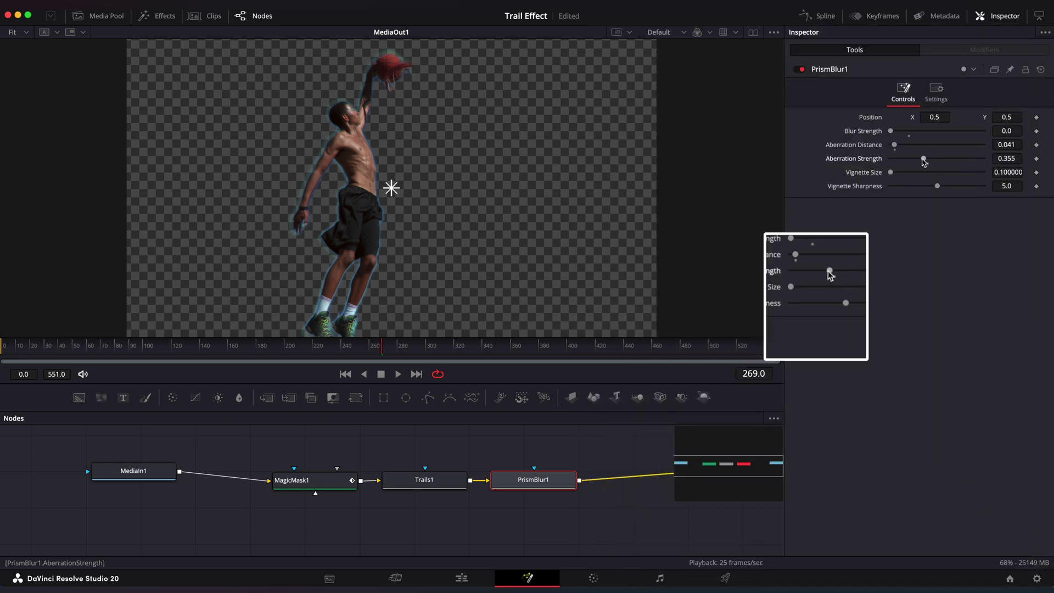
drag(241, 350, 639, 332)
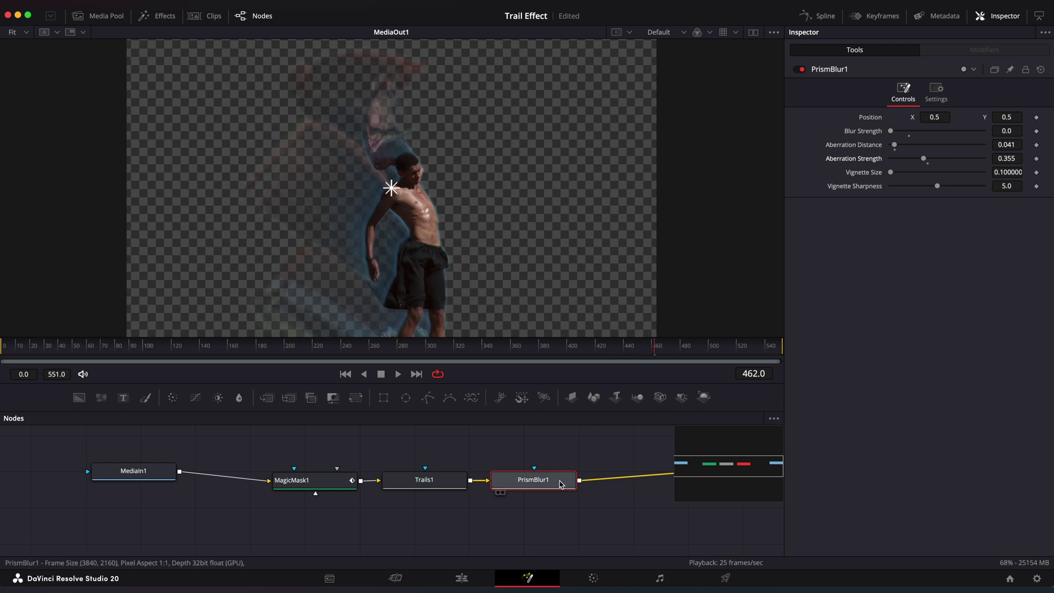
Step: Refine the MagicMask1 matte edges on the top Slam Dunk copy, then re-enable the V1 and V2 clips
key(shift+4)
click(517, 454)
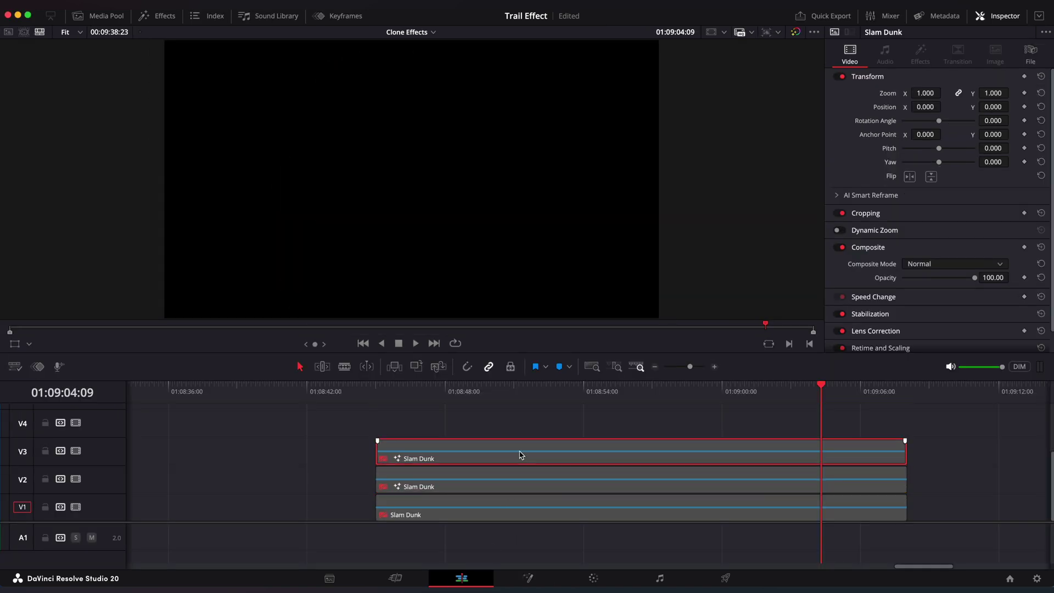
click(530, 579)
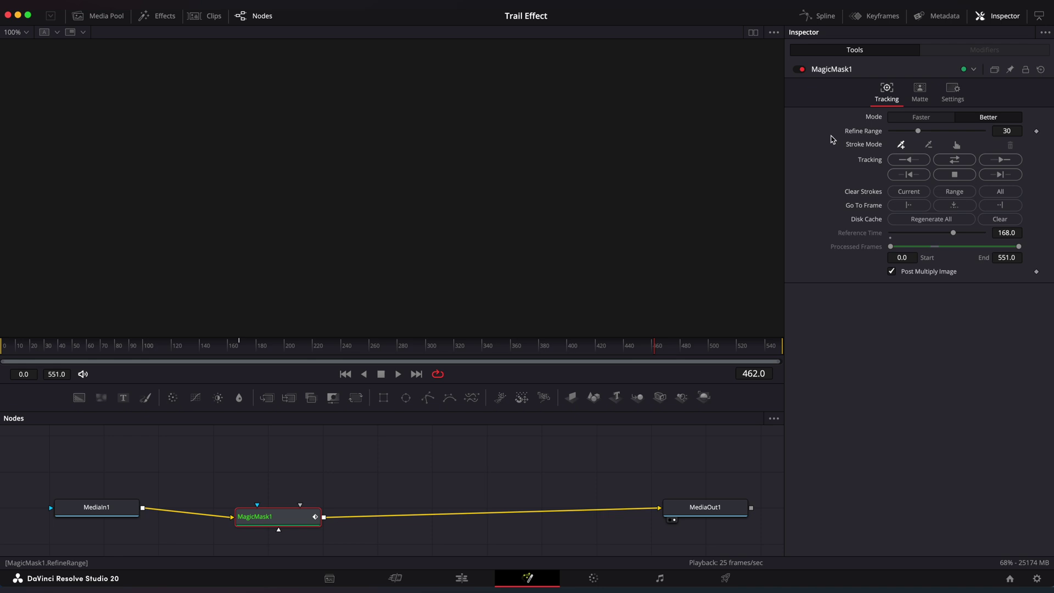
click(920, 91)
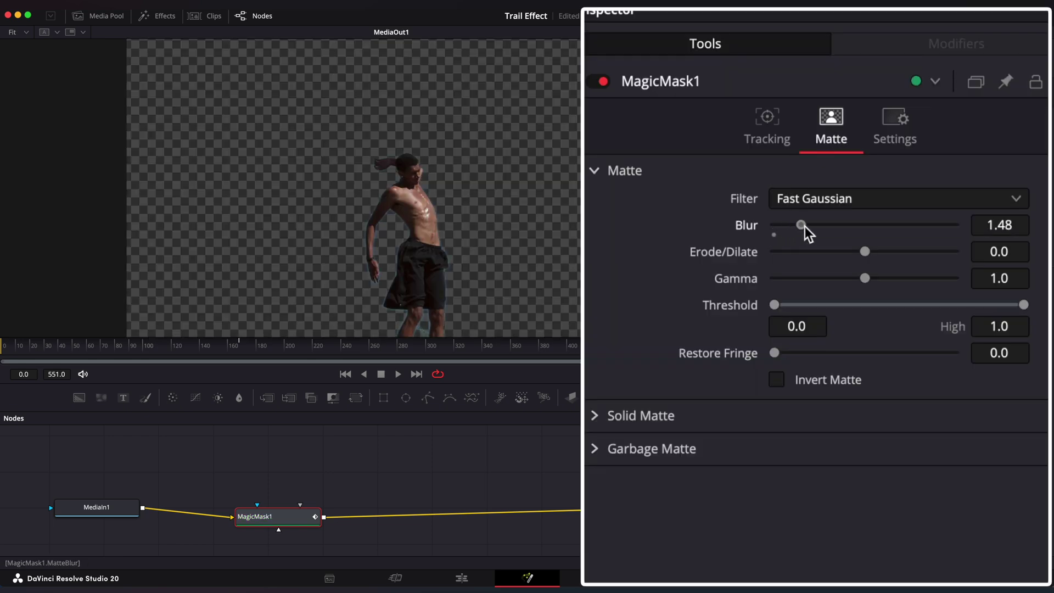
drag(865, 251, 857, 254)
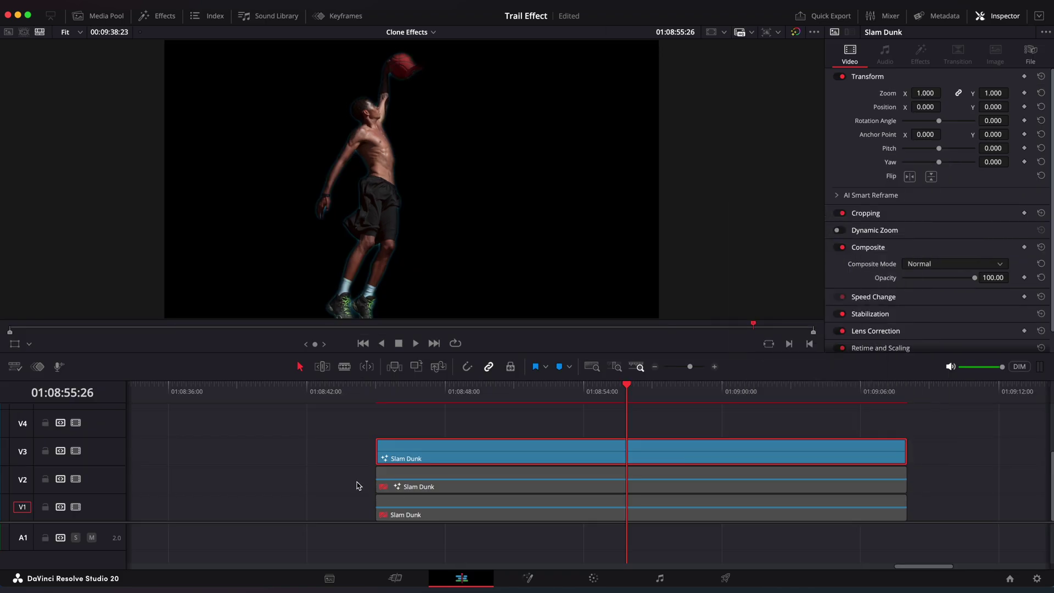
drag(356, 485, 441, 508)
key(d)
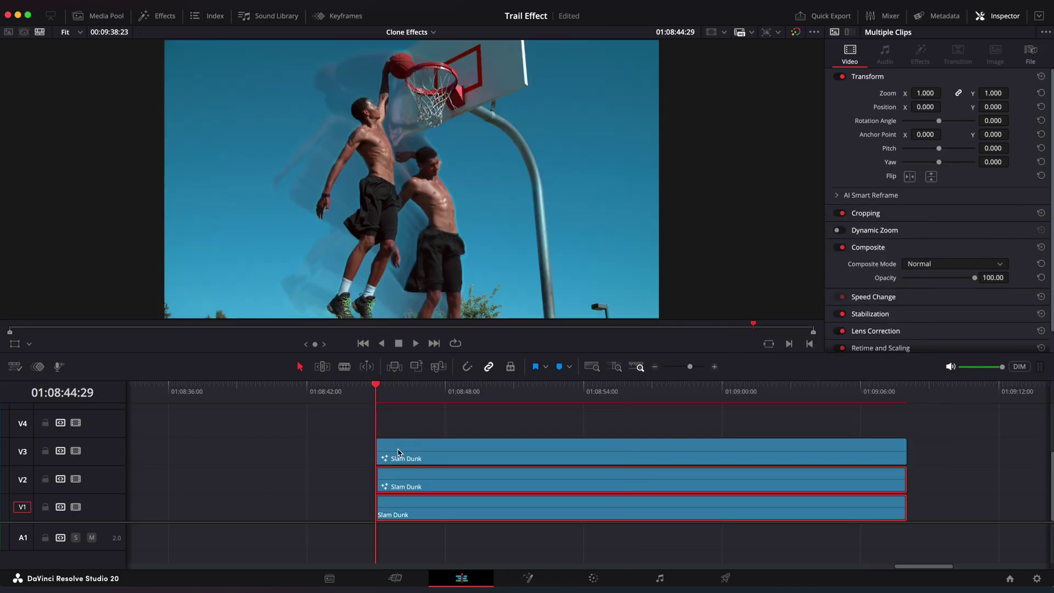
Step: Select the top Slam Dunk clip on V3 and play back the composite
click(398, 451)
key(space)
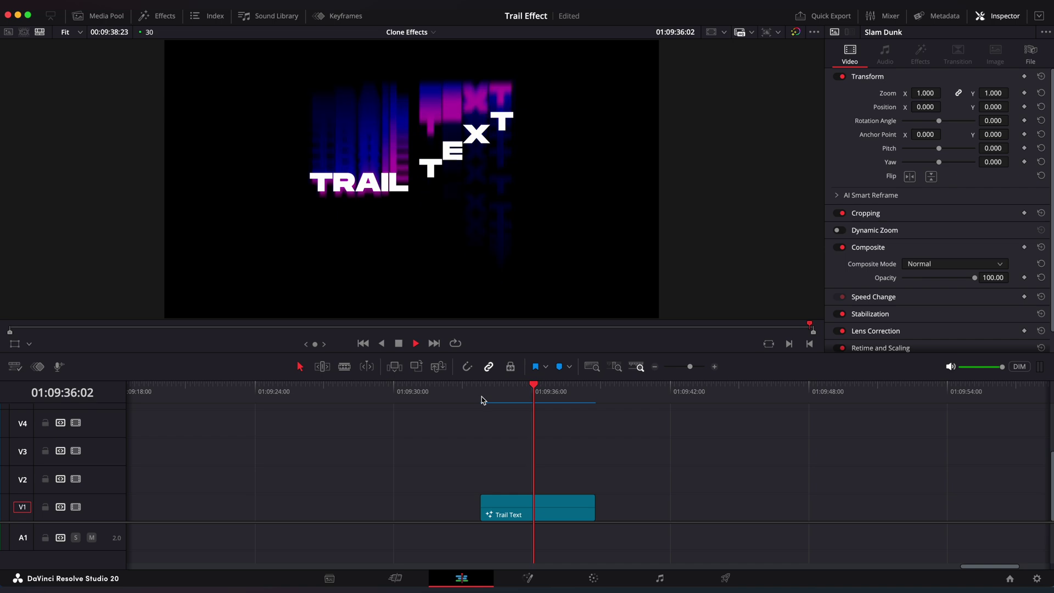
Step: Check Follower1's Transform Offset keyframes, play the title, and set character Delay to 2.4
click(527, 579)
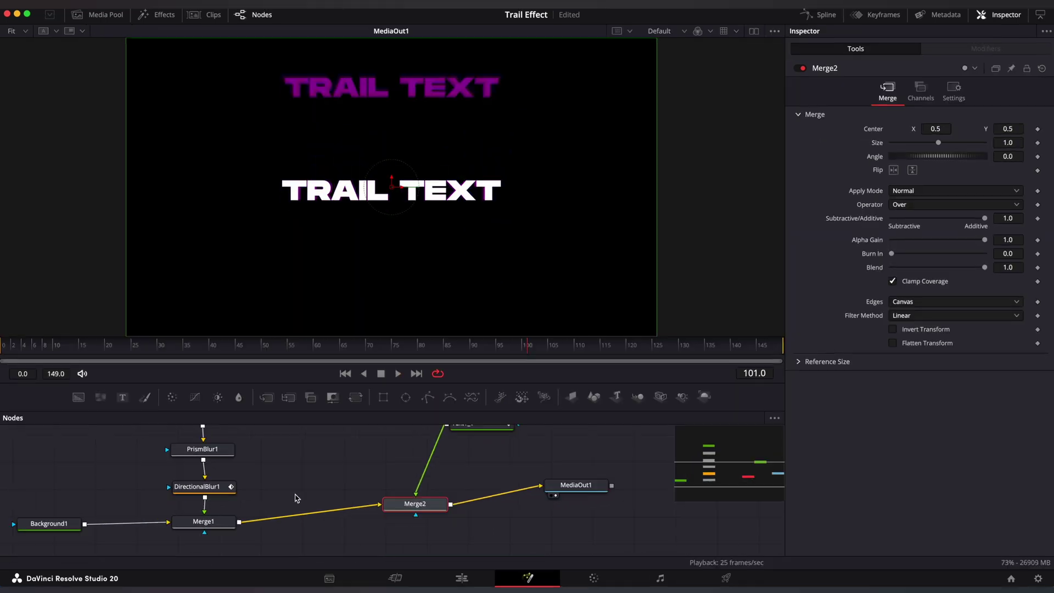
drag(252, 415, 247, 437)
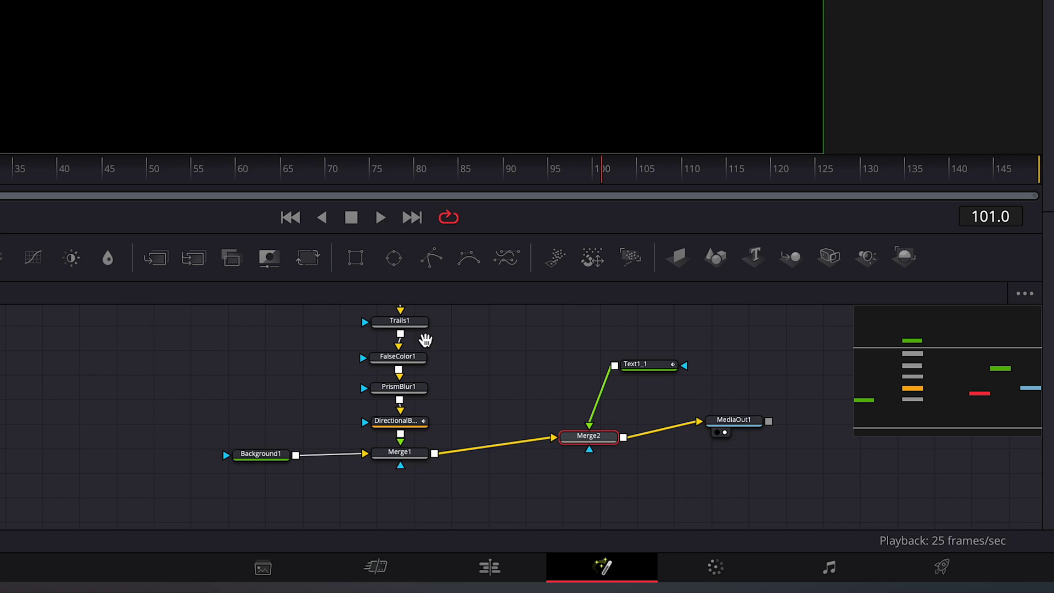
click(410, 367)
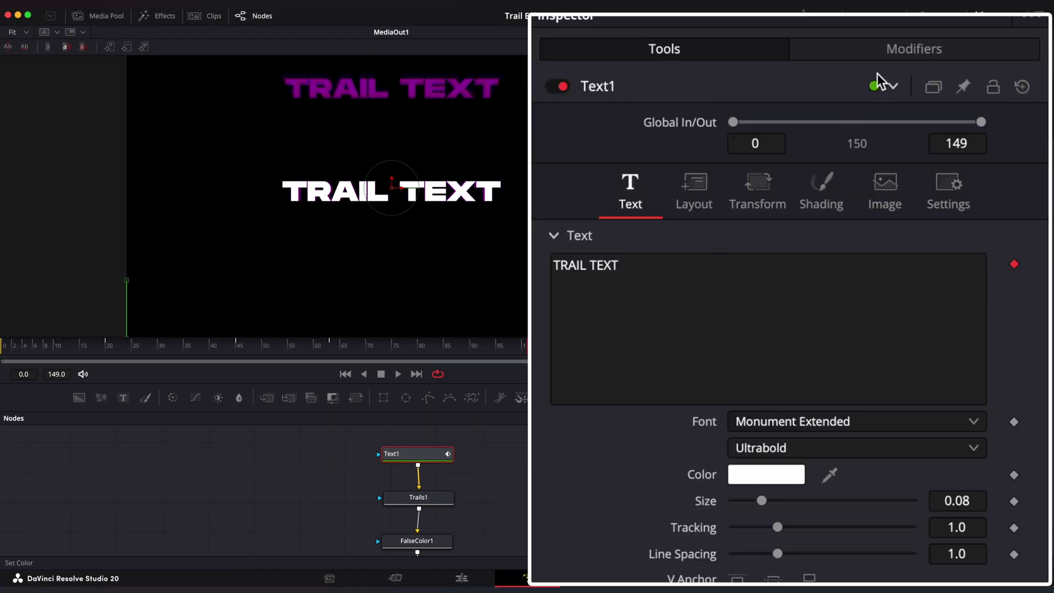
click(884, 48)
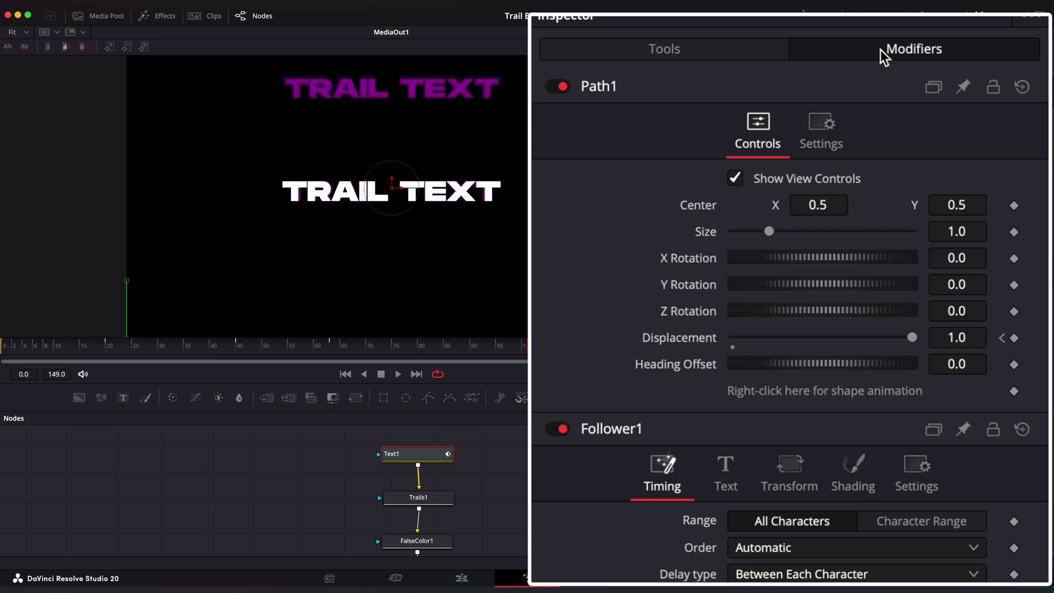
scroll(772, 409, down, 5)
click(787, 216)
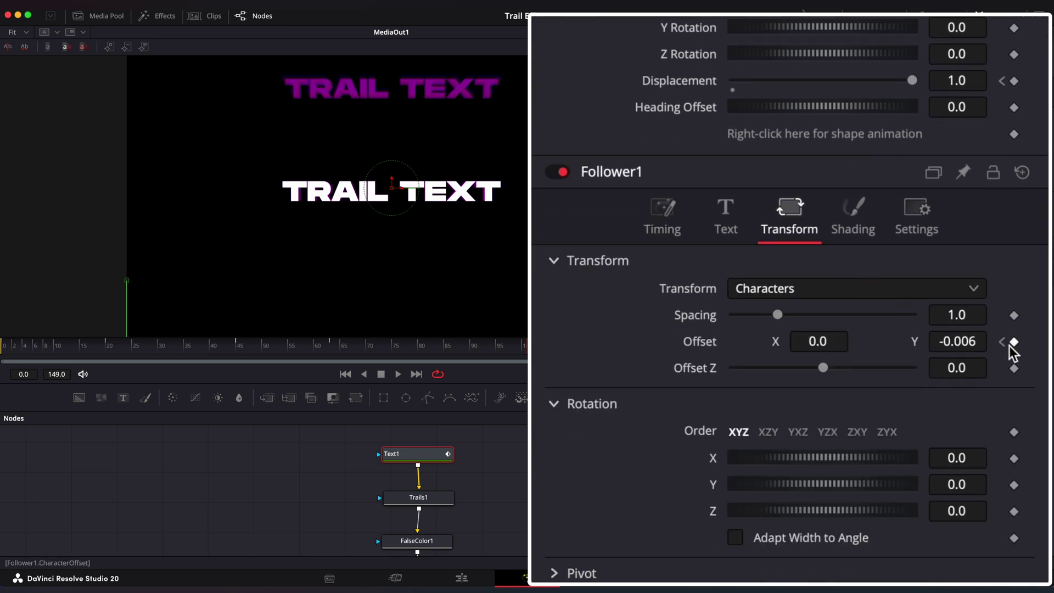
key(space)
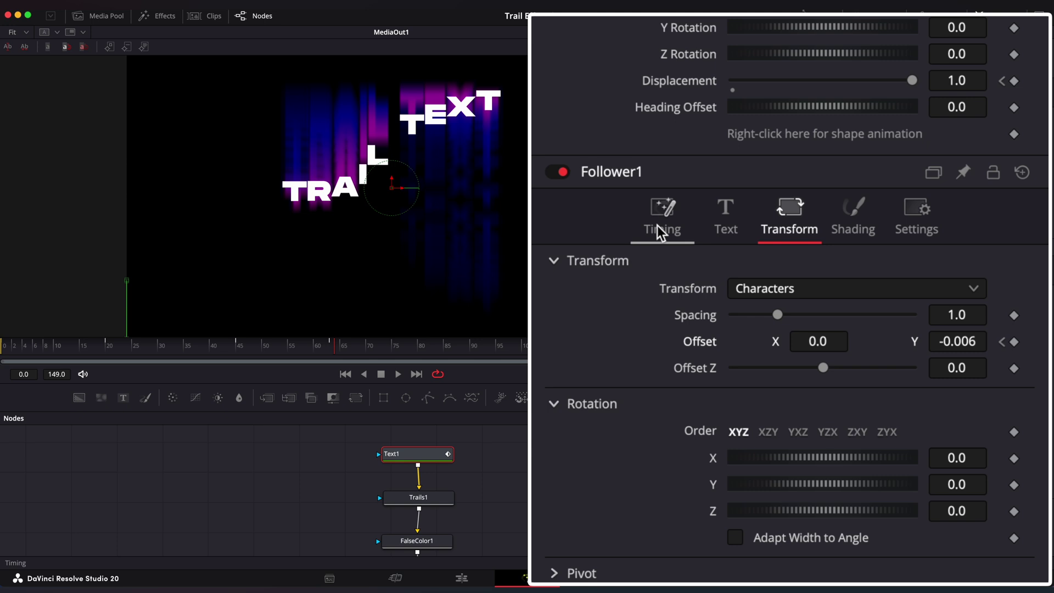
click(660, 223)
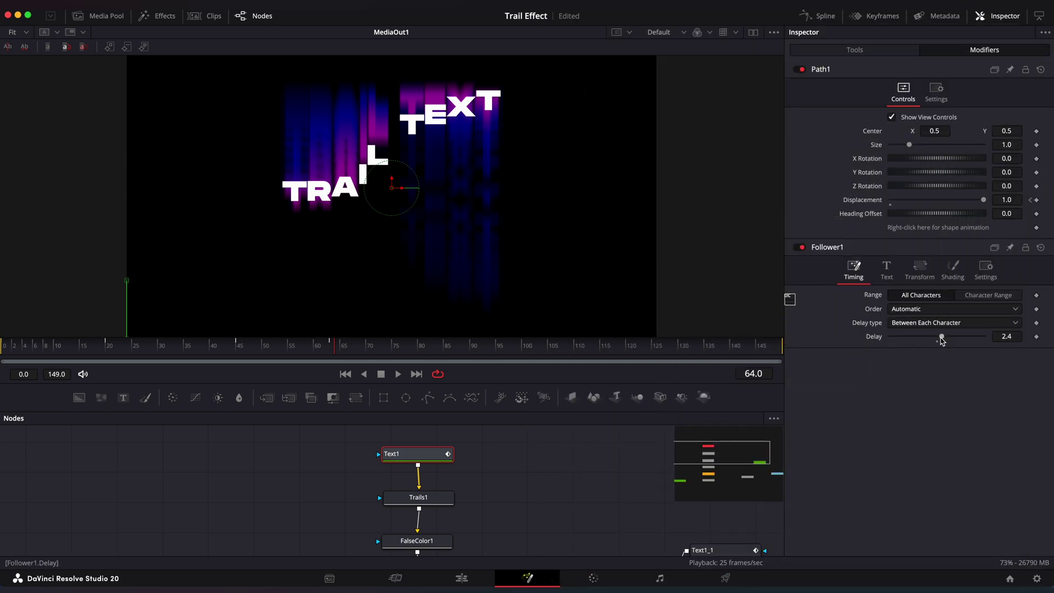
Step: Enable the Trails1 effect and view it at around frame 60
click(406, 466)
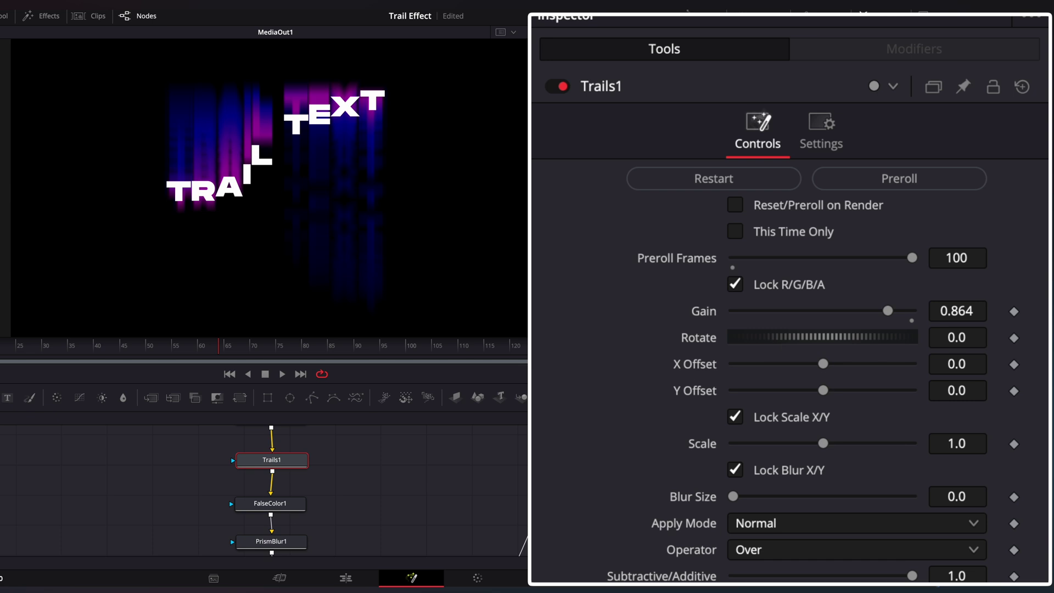
drag(129, 350, 208, 346)
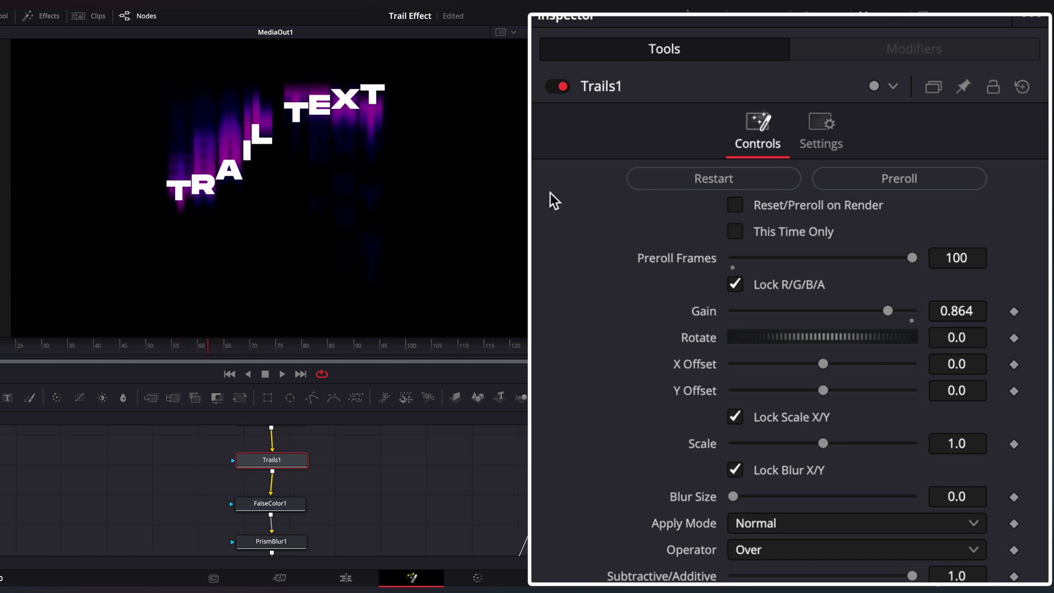
click(556, 86)
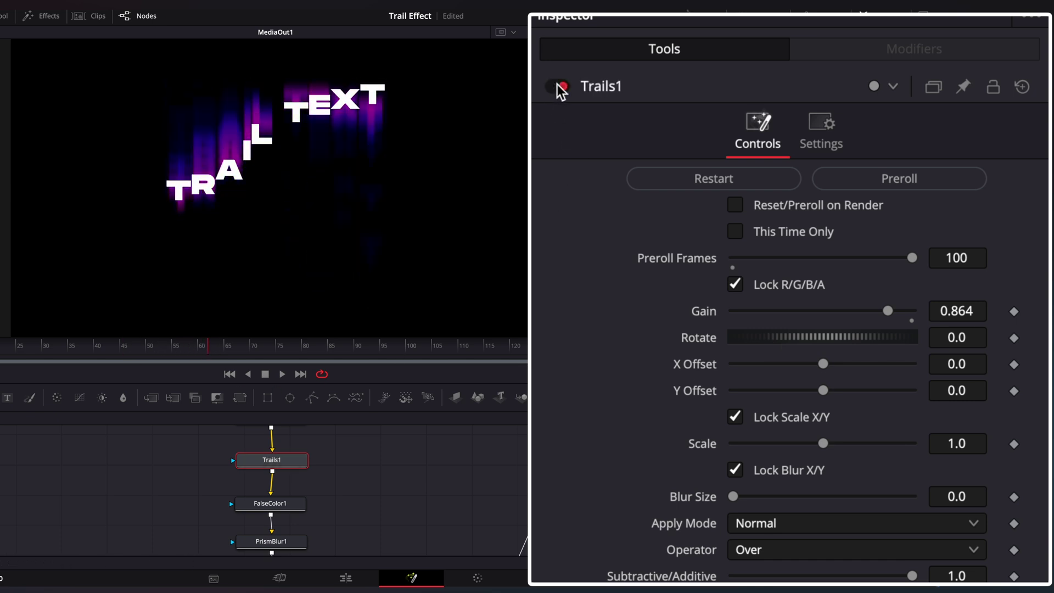
Step: Test teal and green hues in FalseColor1's two colour bands, then return to frame 68
click(281, 510)
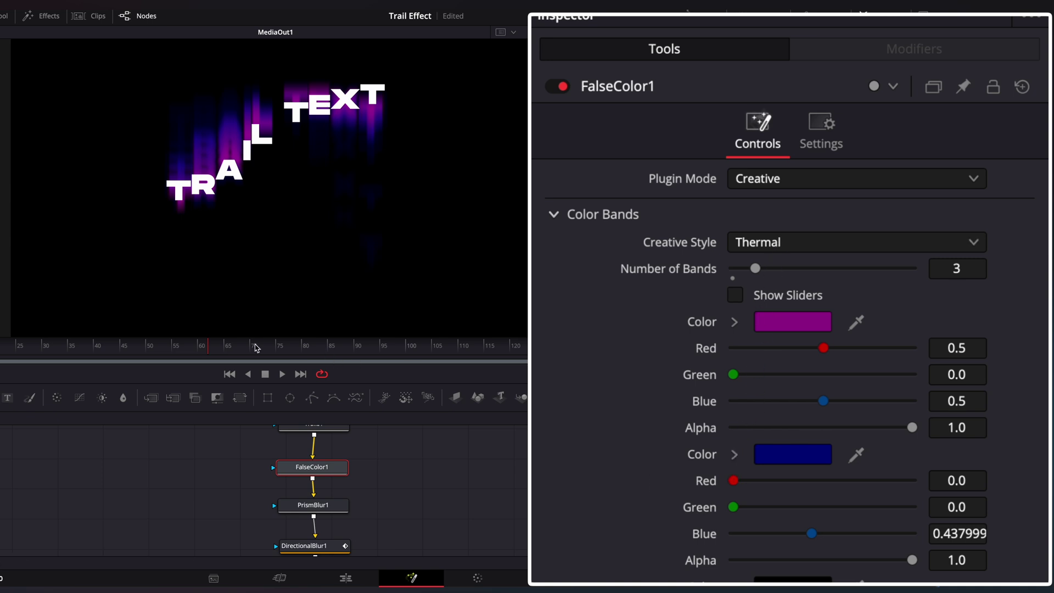
mouse_move(255, 348)
mouse_down()
mouse_move(266, 348)
mouse_move(93, 354)
mouse_up()
scroll(729, 317, down, 3)
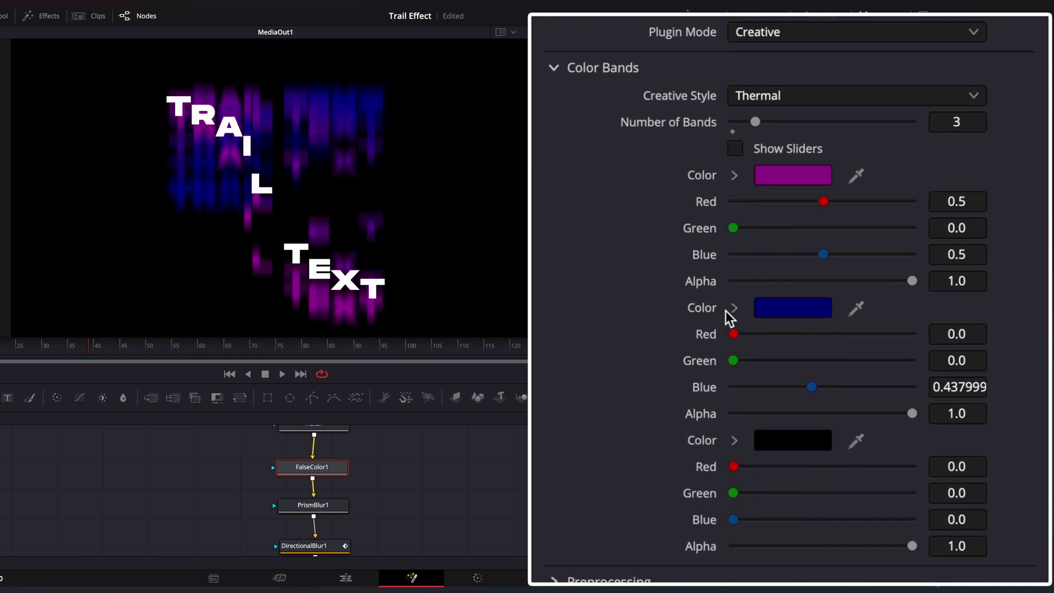
click(734, 307)
mouse_move(960, 412)
mouse_down()
mouse_move(961, 365)
mouse_move(964, 415)
mouse_up()
click(734, 175)
drag(961, 305, 960, 217)
scroll(960, 330, down, 5)
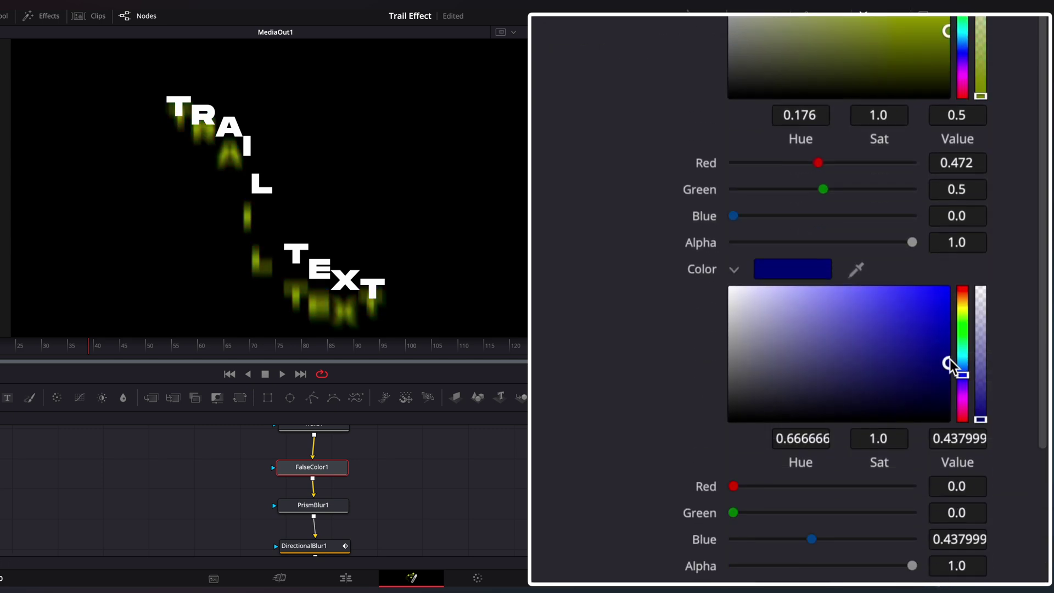
scroll(961, 365, down, 2)
drag(961, 263, 960, 172)
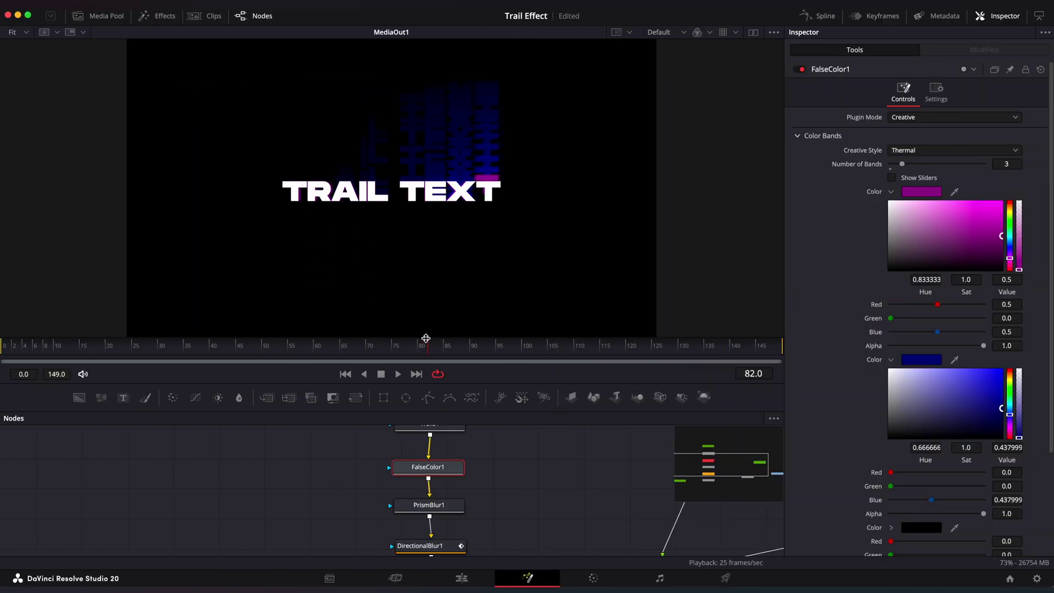
drag(426, 339, 242, 357)
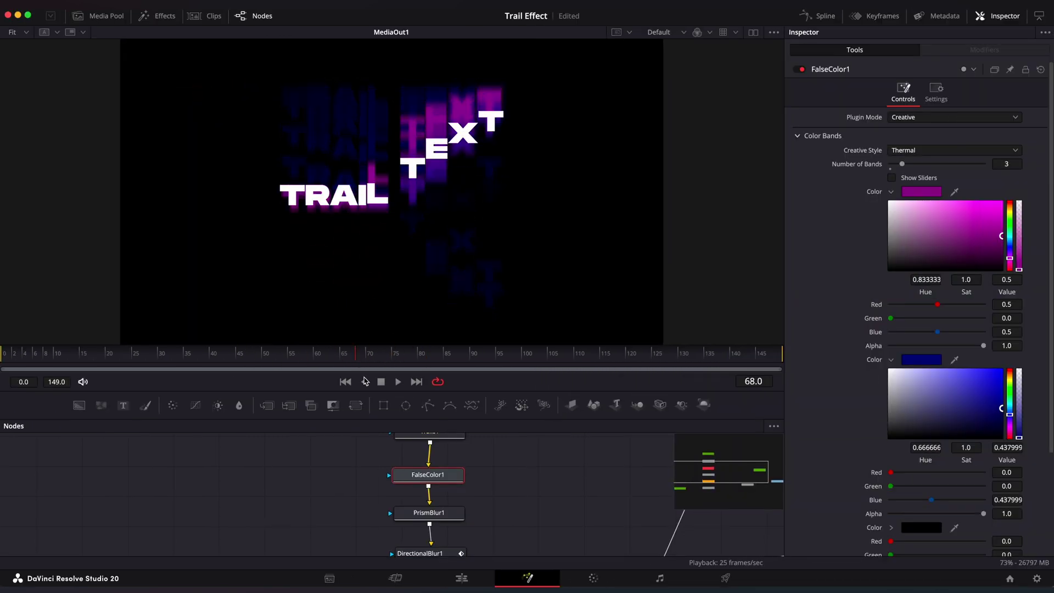
Step: Compare PrismBlur1 and DirectionalBlur1 in playback, shortening DirectionalBlur1's Length to about 0.008
click(383, 478)
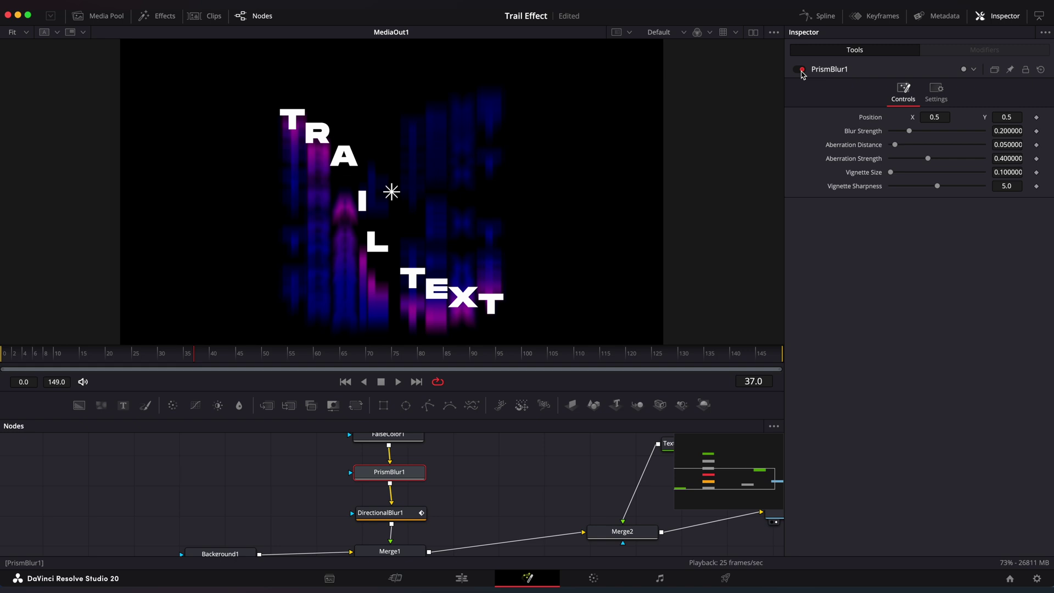
click(126, 360)
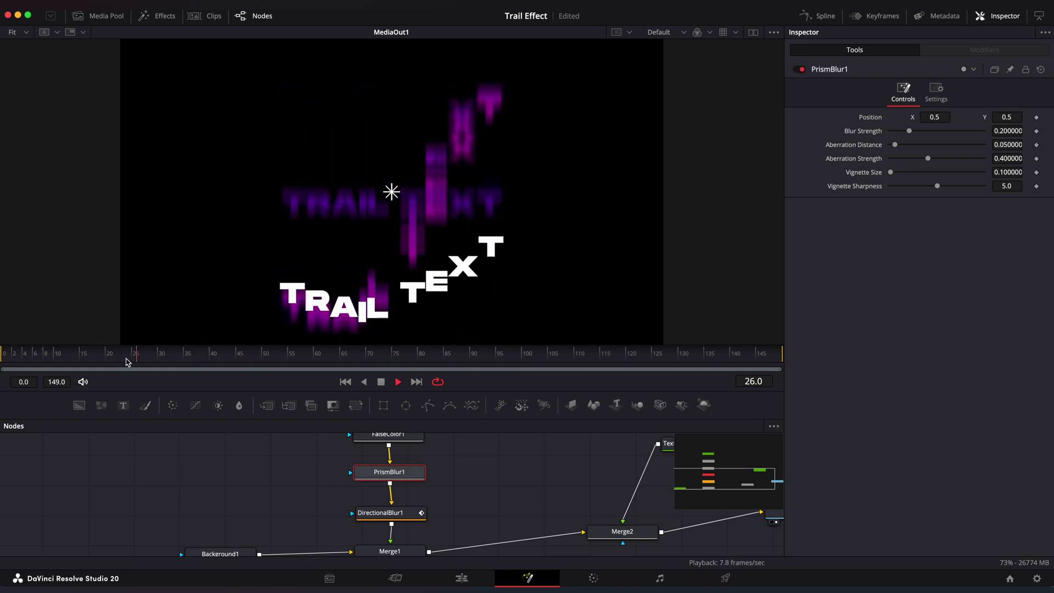
key(space)
click(353, 483)
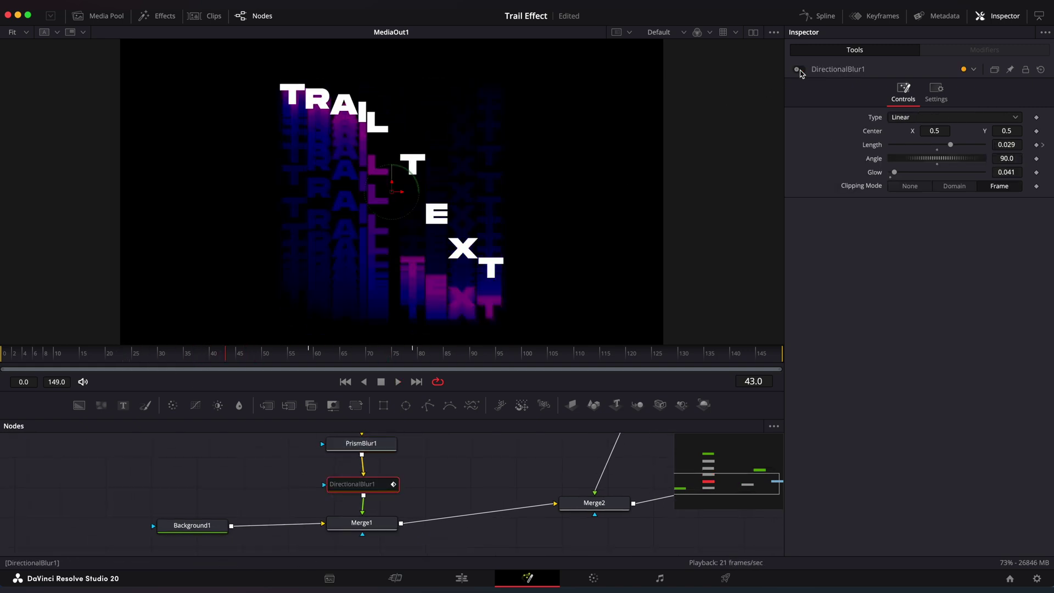
click(29, 361)
key(space)
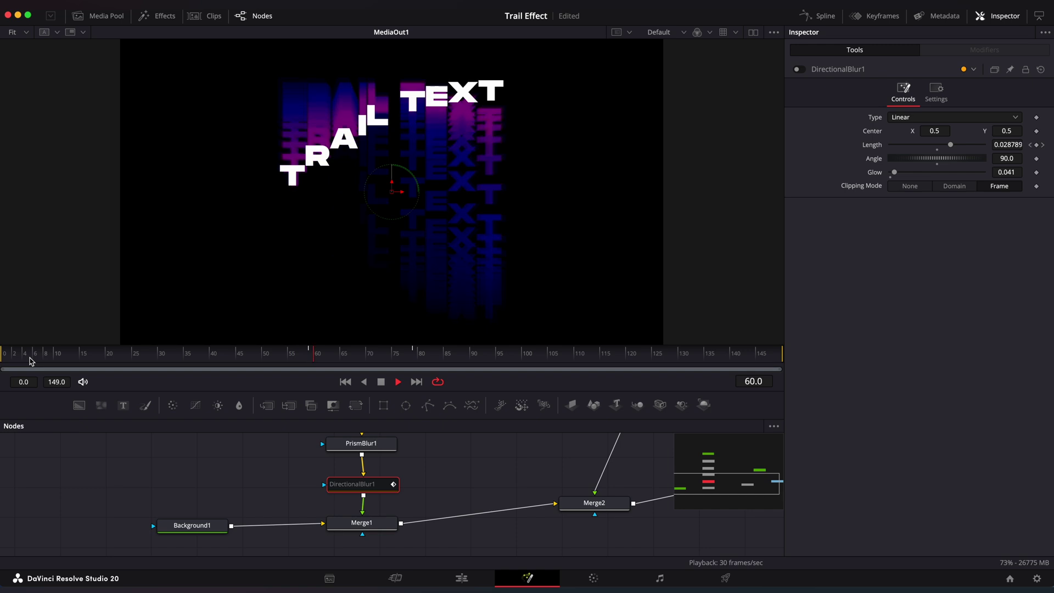
key(space)
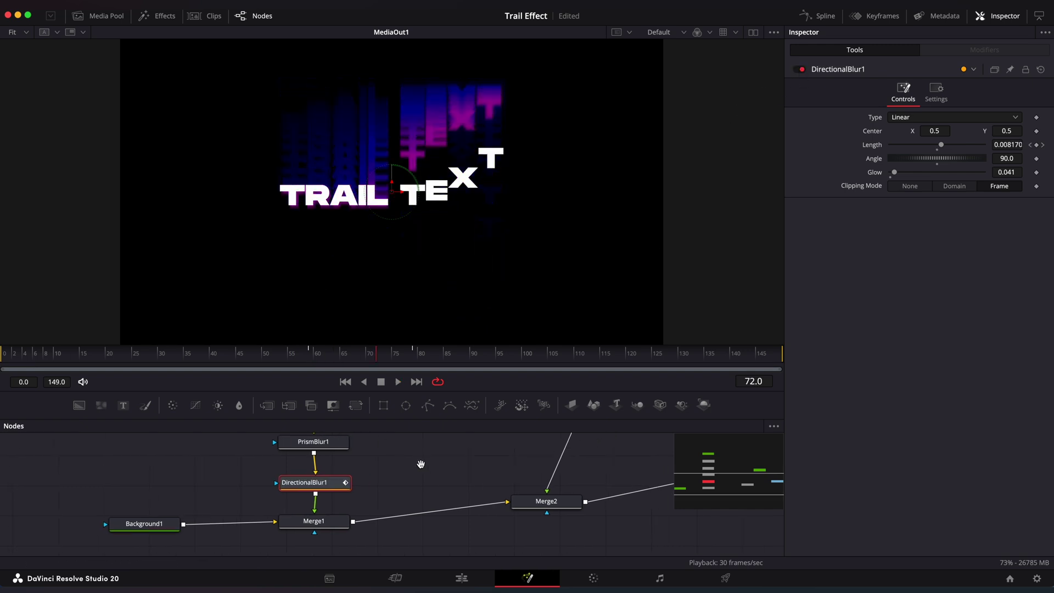
drag(420, 464, 332, 521)
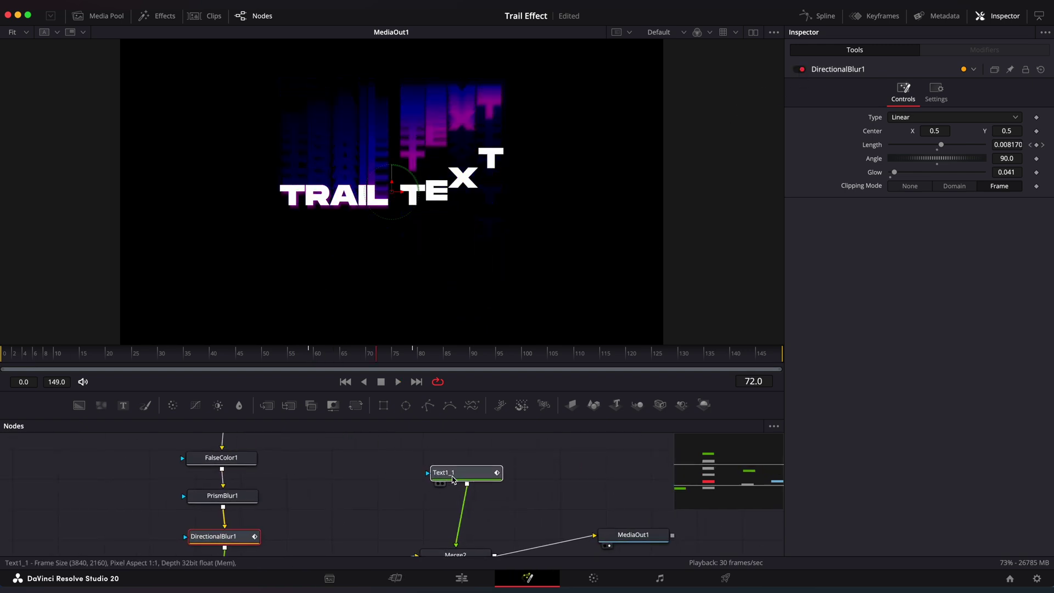
click(453, 480)
key(space)
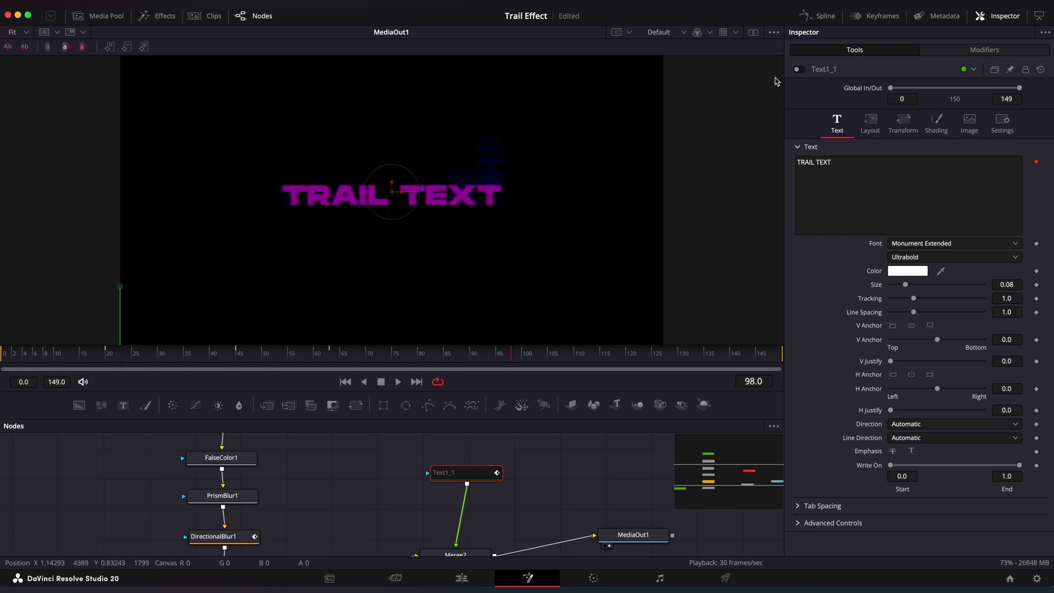
scroll(405, 470, left, 5)
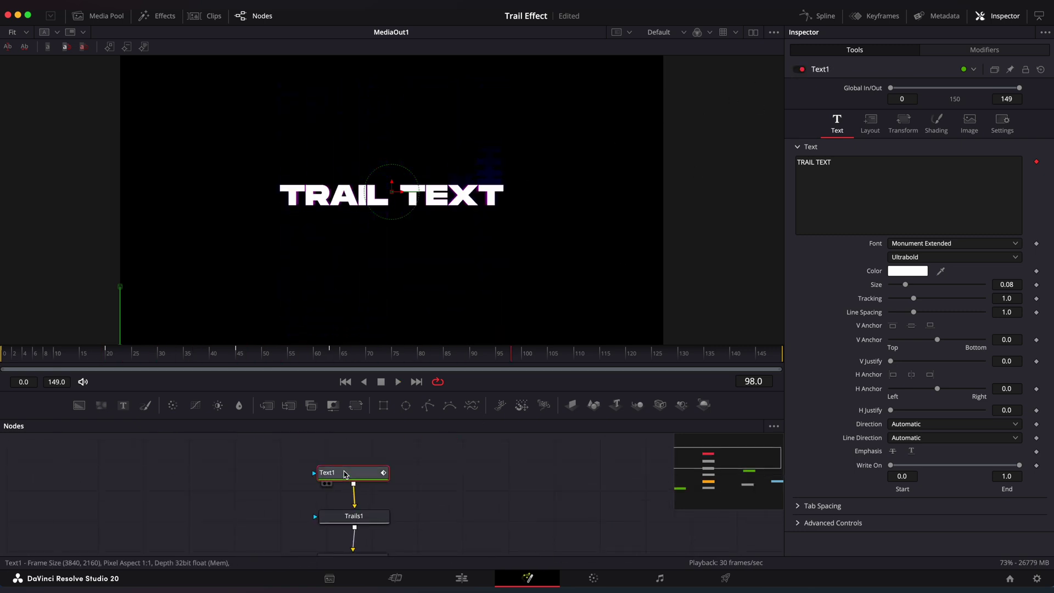
scroll(400, 484, down, 5)
scroll(401, 484, right, 5)
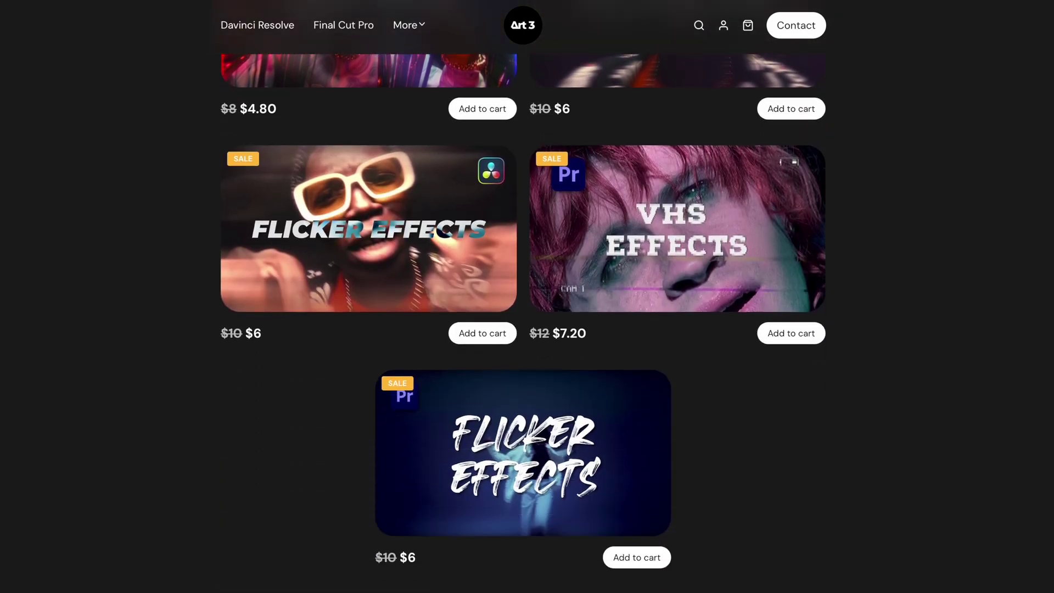
Step: Open the Essential Titles Pack product page from the store's Davinci Resolve category
click(267, 32)
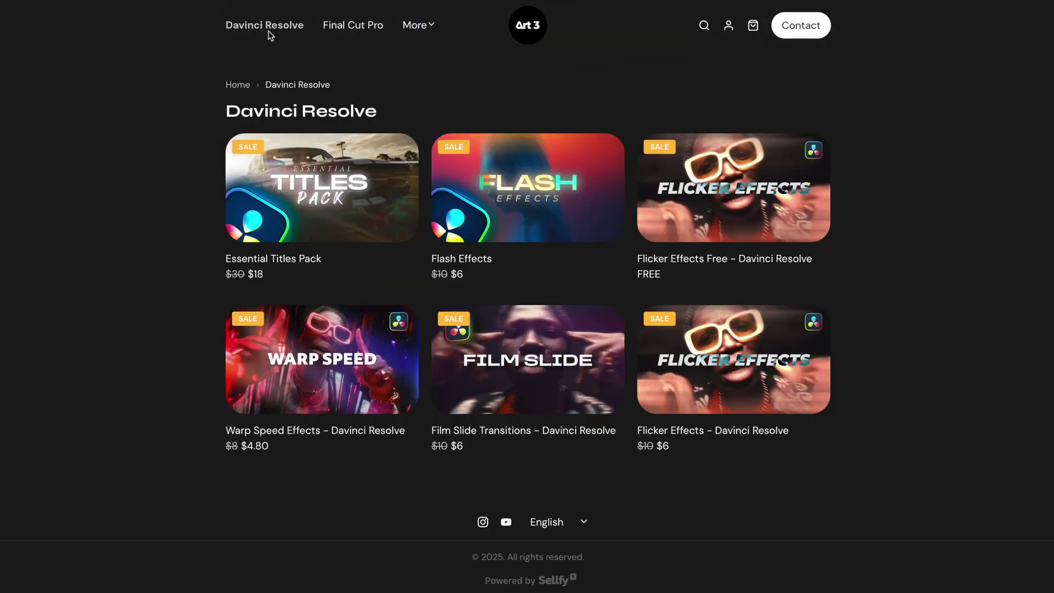
click(339, 173)
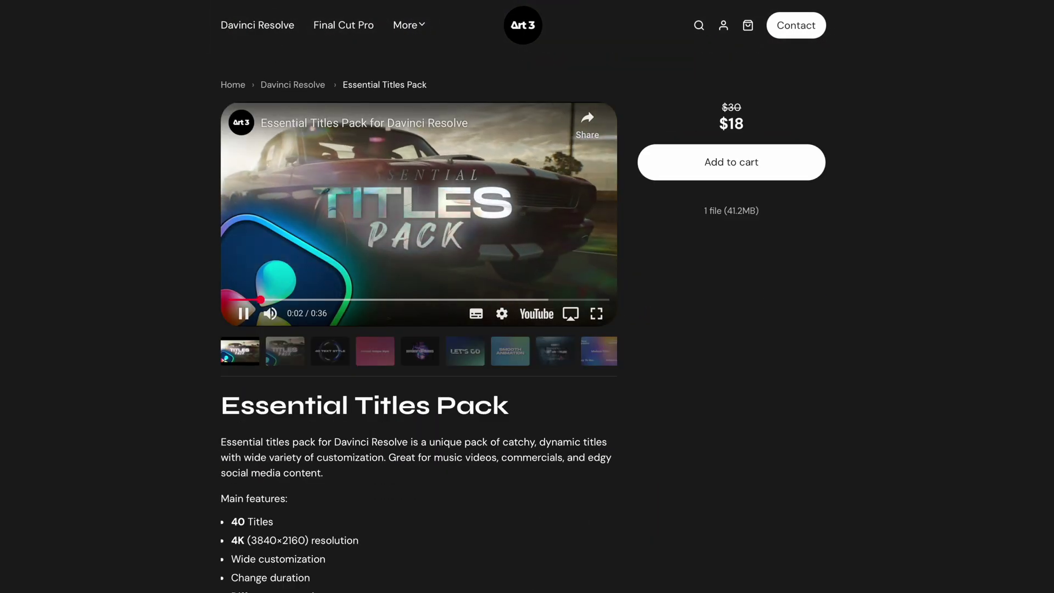